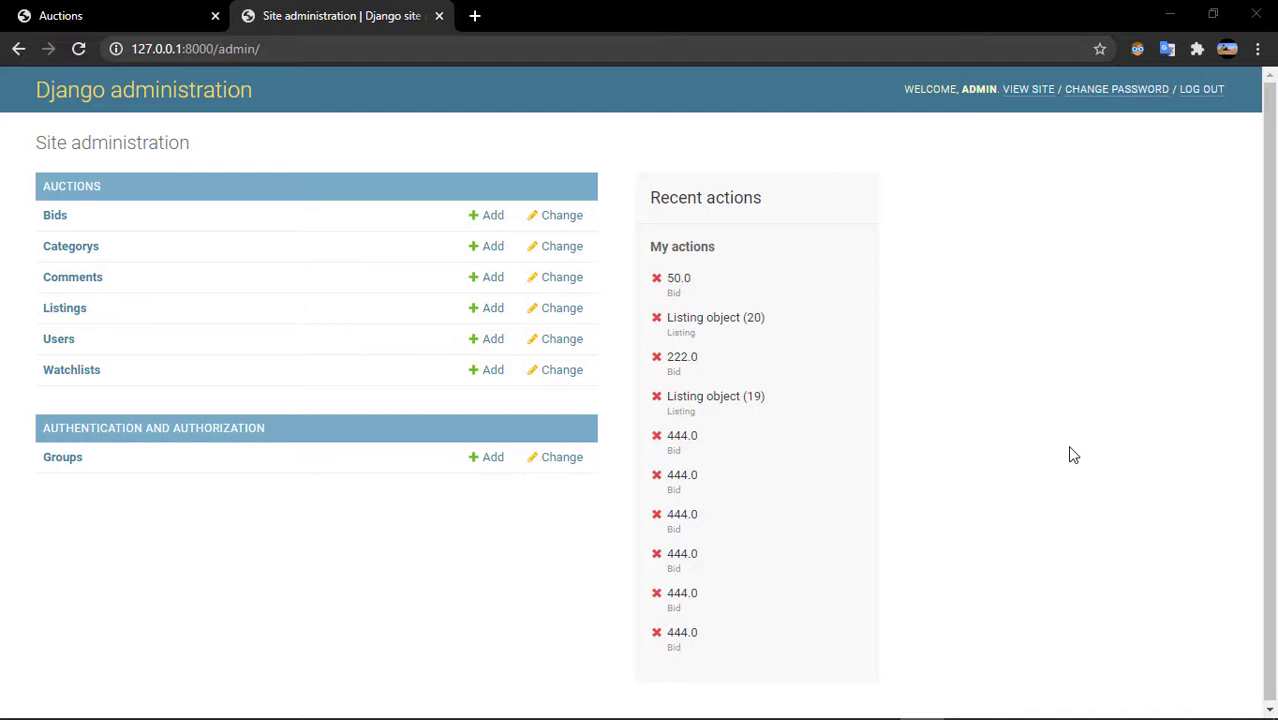
Browse the Bids, Categorys, Comments, Listings and Users admin tables, ending on the 13 Watchlists entries.
{"action": "left_click", "coordinate": [54, 218]}
{"action": "key", "text": "alt+Left"}
{"action": "left_click", "coordinate": [68, 247]}
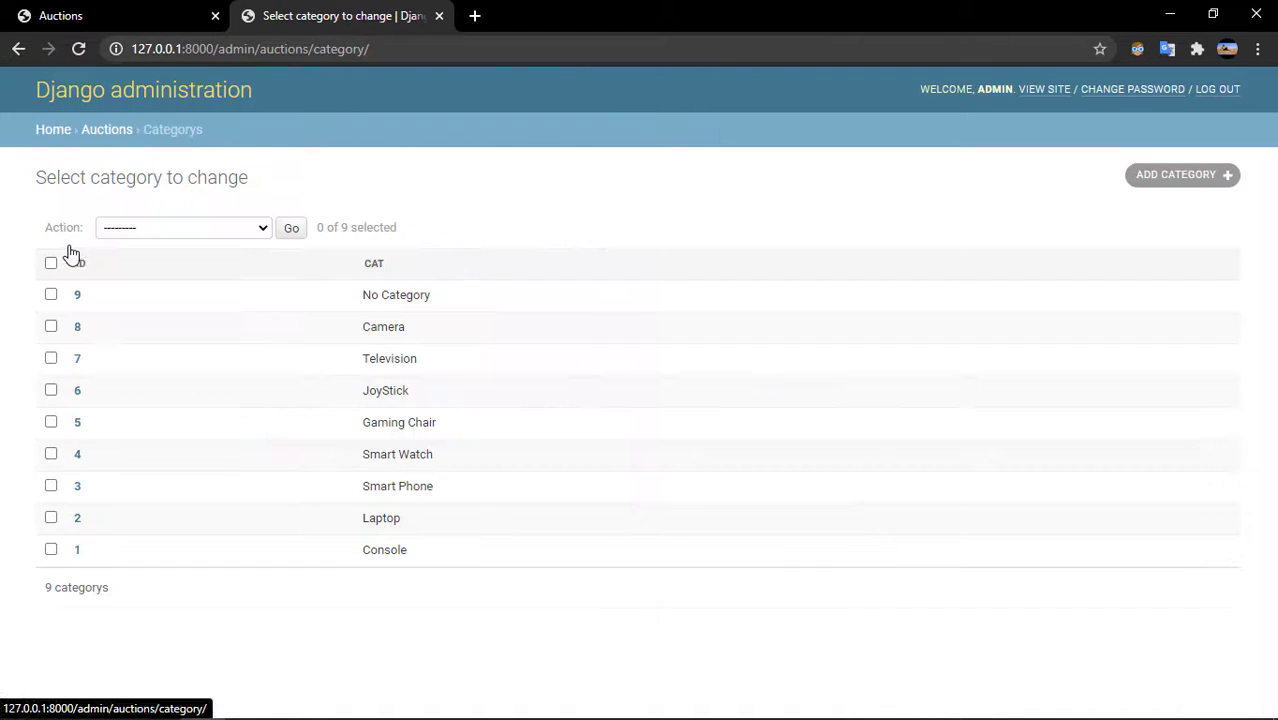
{"action": "key", "text": "alt+Left"}
{"action": "left_click", "coordinate": [68, 284]}
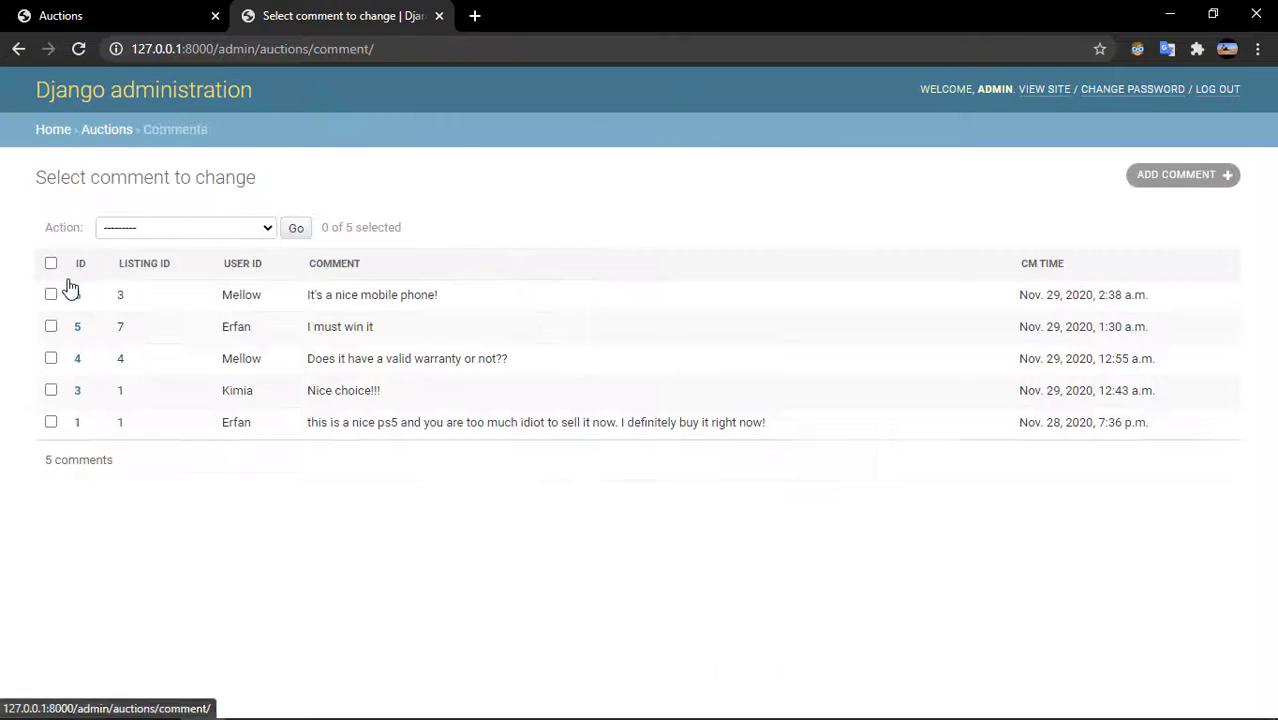
{"action": "key", "text": "alt+Left"}
{"action": "left_click", "coordinate": [76, 306]}
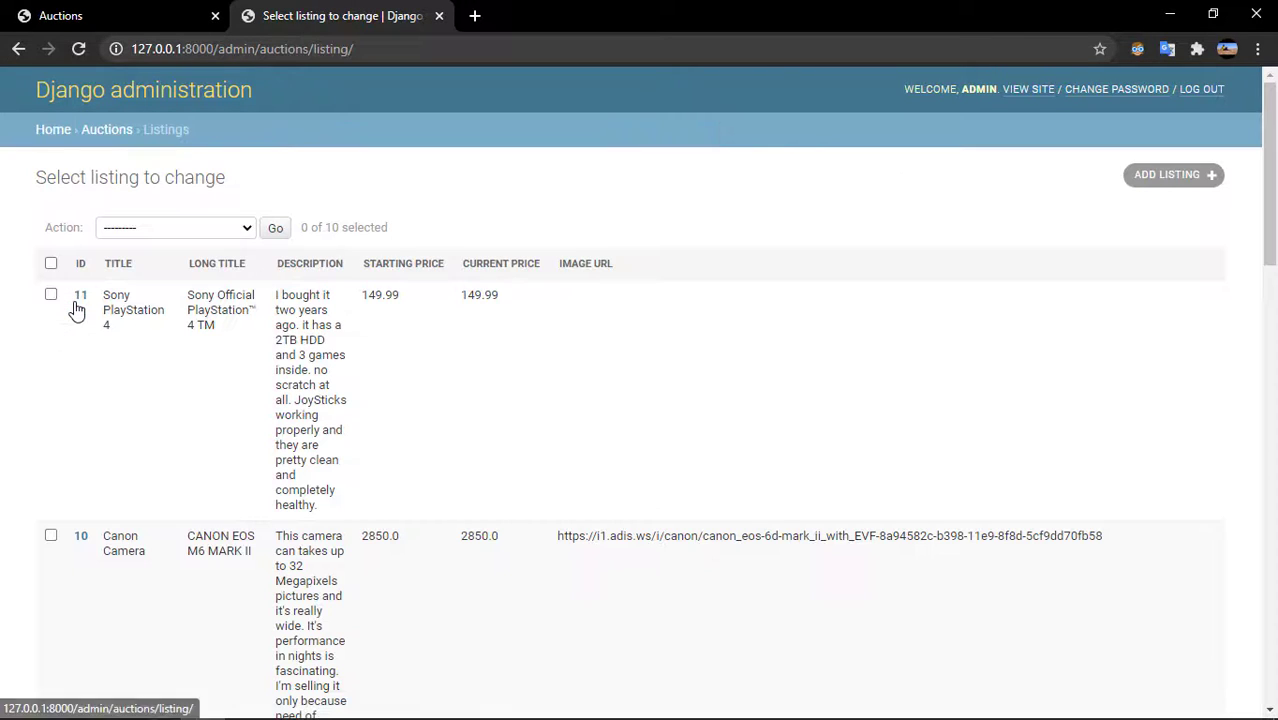
{"action": "key", "text": "alt+Left"}
{"action": "left_click", "coordinate": [70, 344]}
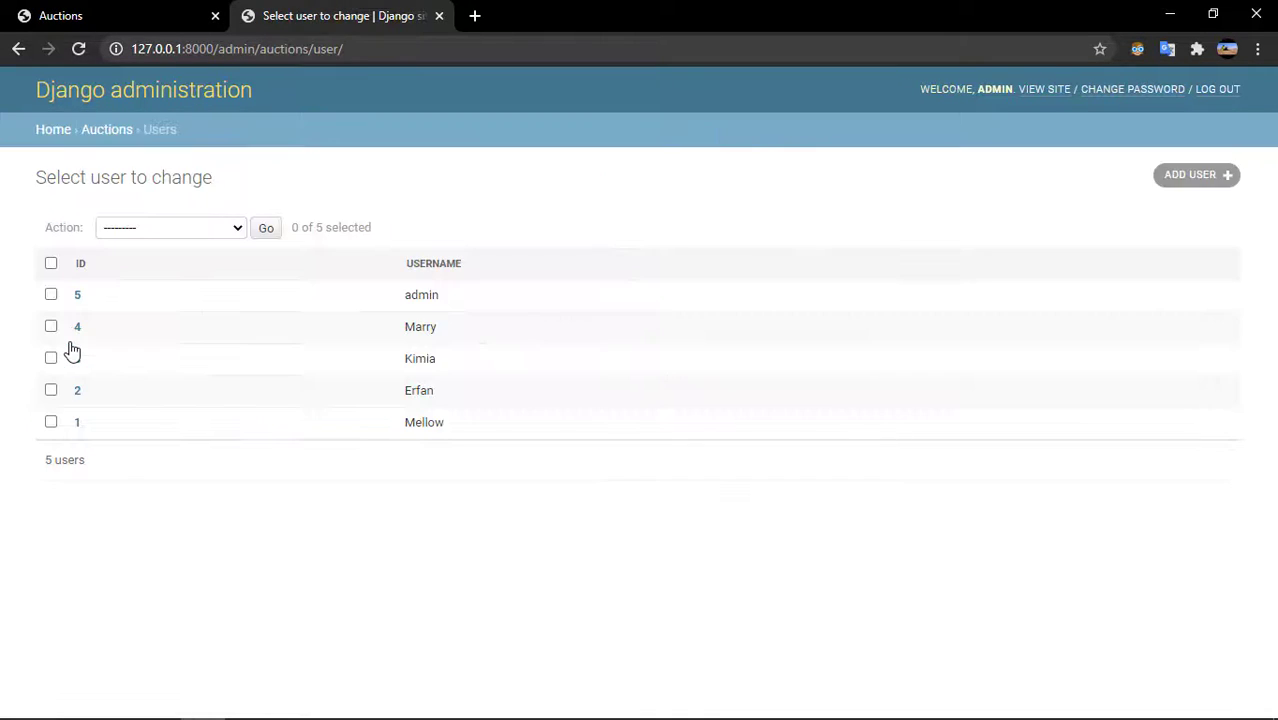
{"action": "key", "text": "alt+Left"}
{"action": "left_click", "coordinate": [73, 376]}
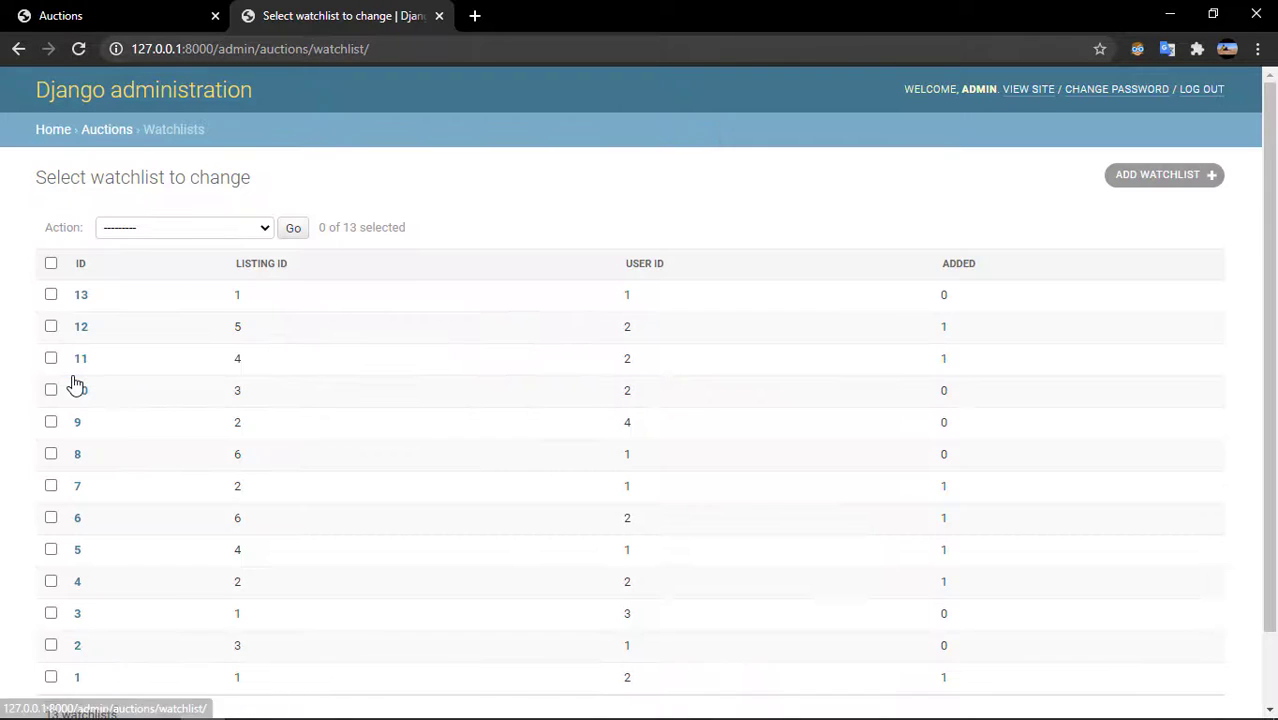
Switch to the Auctions site and sign in with the saved credentials.
{"action": "key", "text": "alt+Left"}
{"action": "key", "text": "ctrl+Page_Up"}
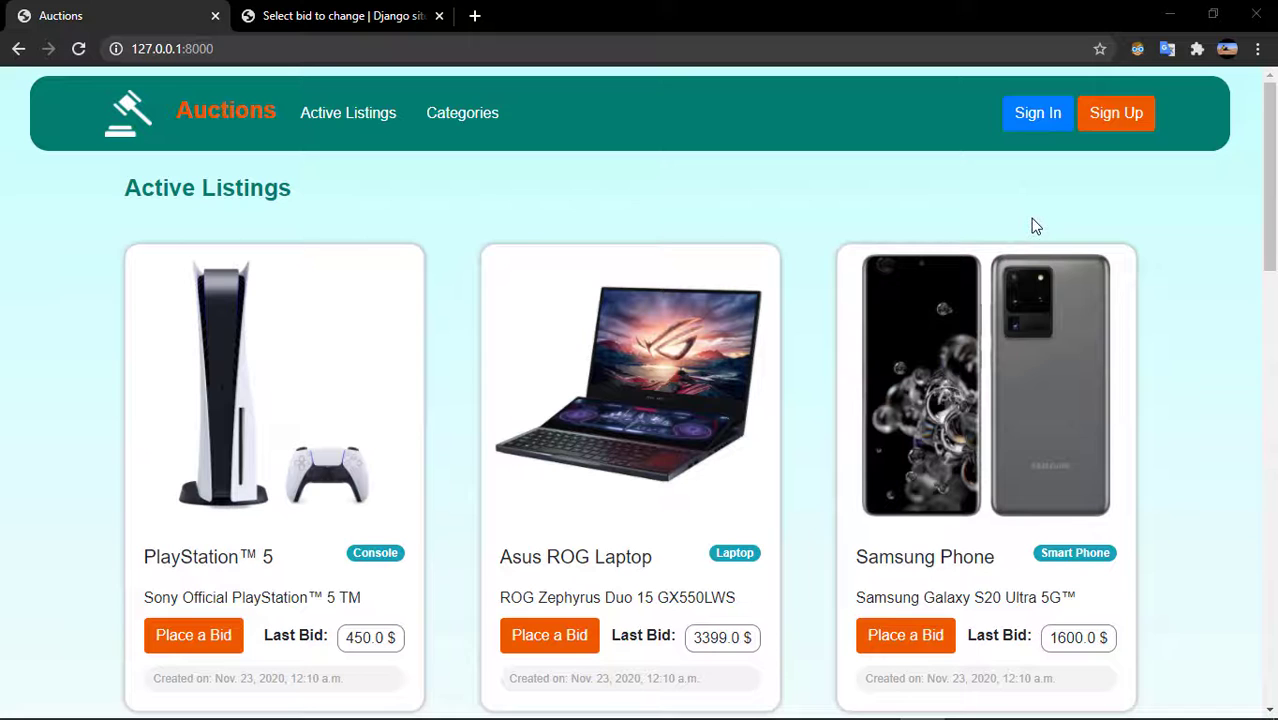
{"action": "left_click", "coordinate": [1033, 114]}
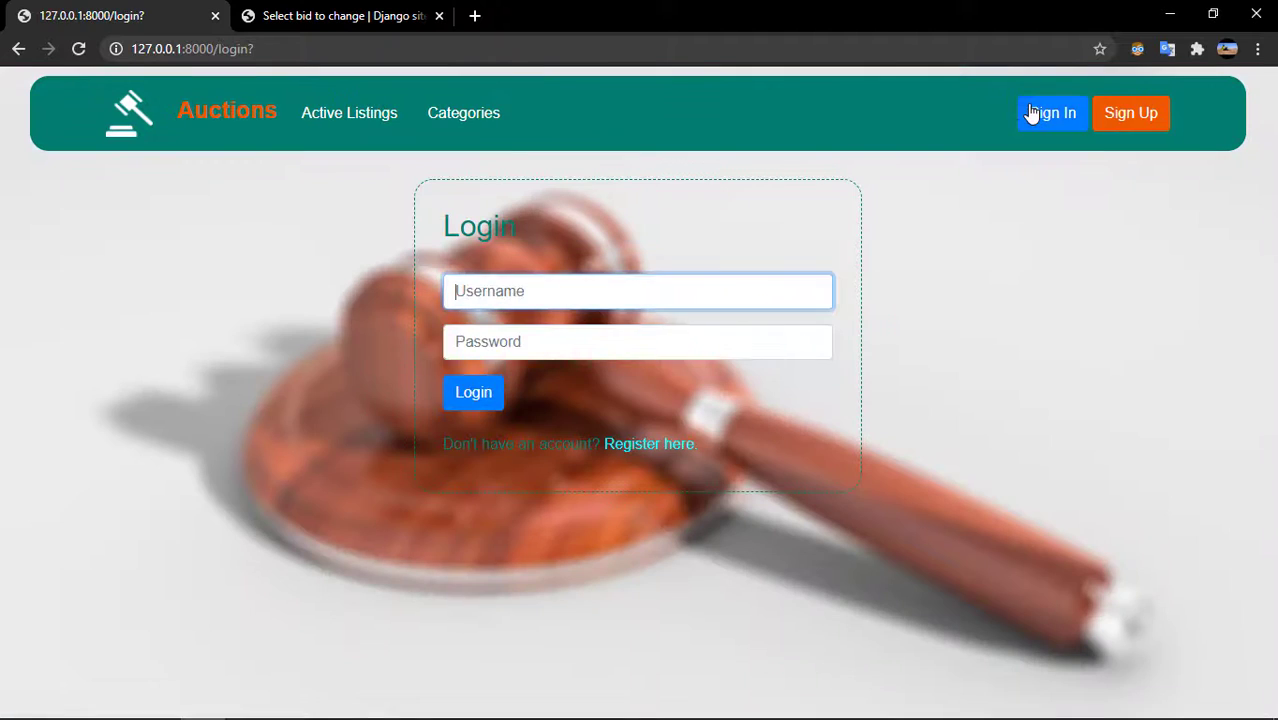
{"action": "left_click", "coordinate": [471, 392]}
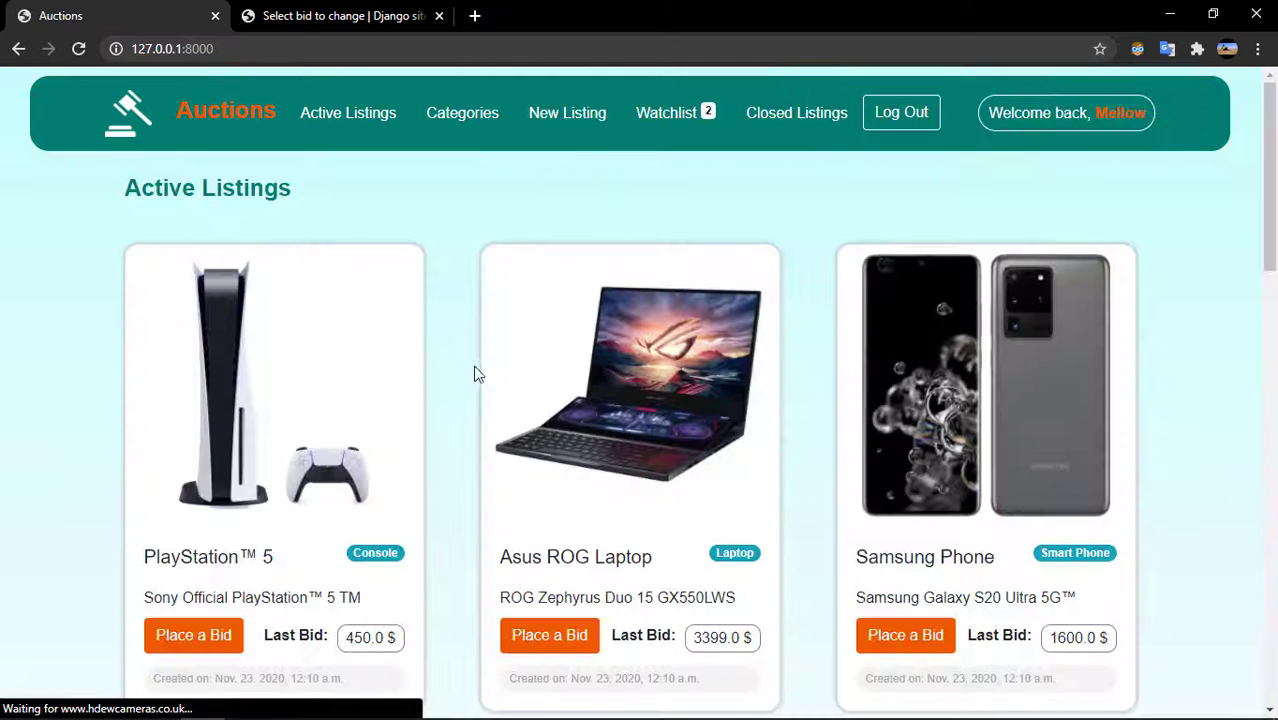
Start a new listing titled 'GoW Game' with the SantaMonica long title and description 'This game is awesome'.
{"action": "left_click", "coordinate": [573, 116]}
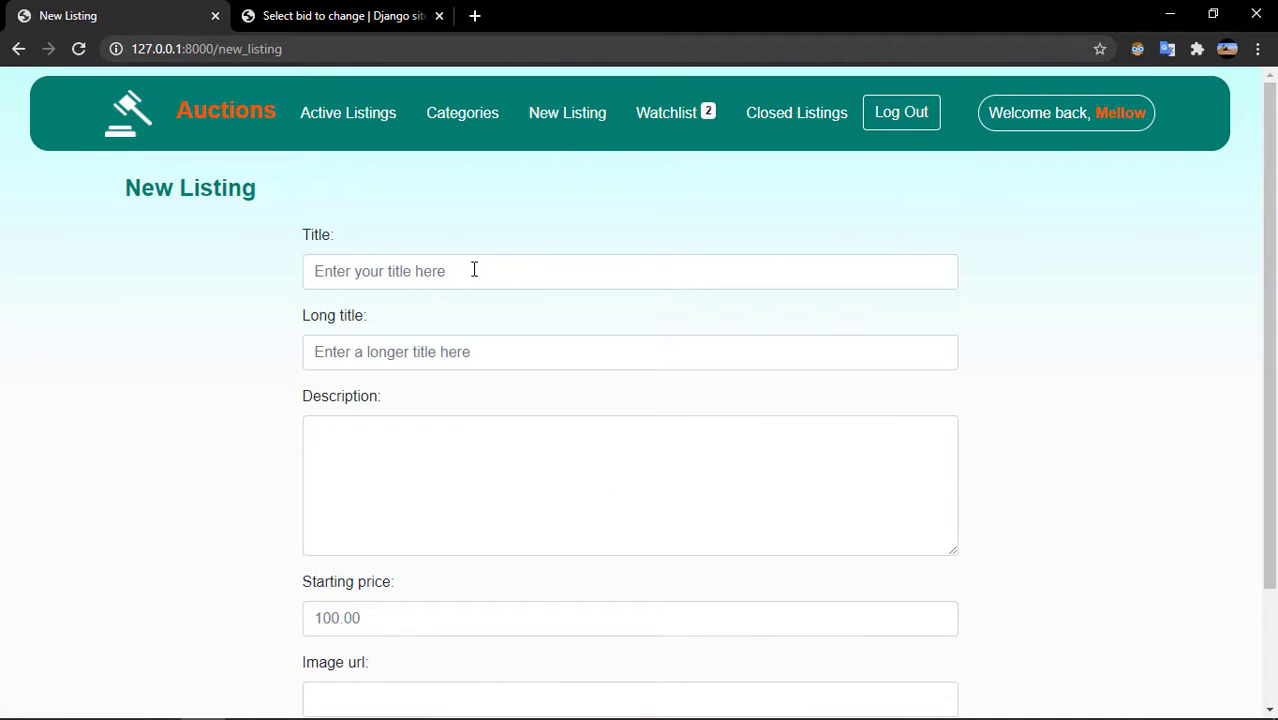
{"action": "left_click", "coordinate": [474, 270]}
{"action": "type", "text": "GoW Game"}
{"action": "left_click", "coordinate": [401, 322]}
{"action": "left_click", "coordinate": [397, 356]}
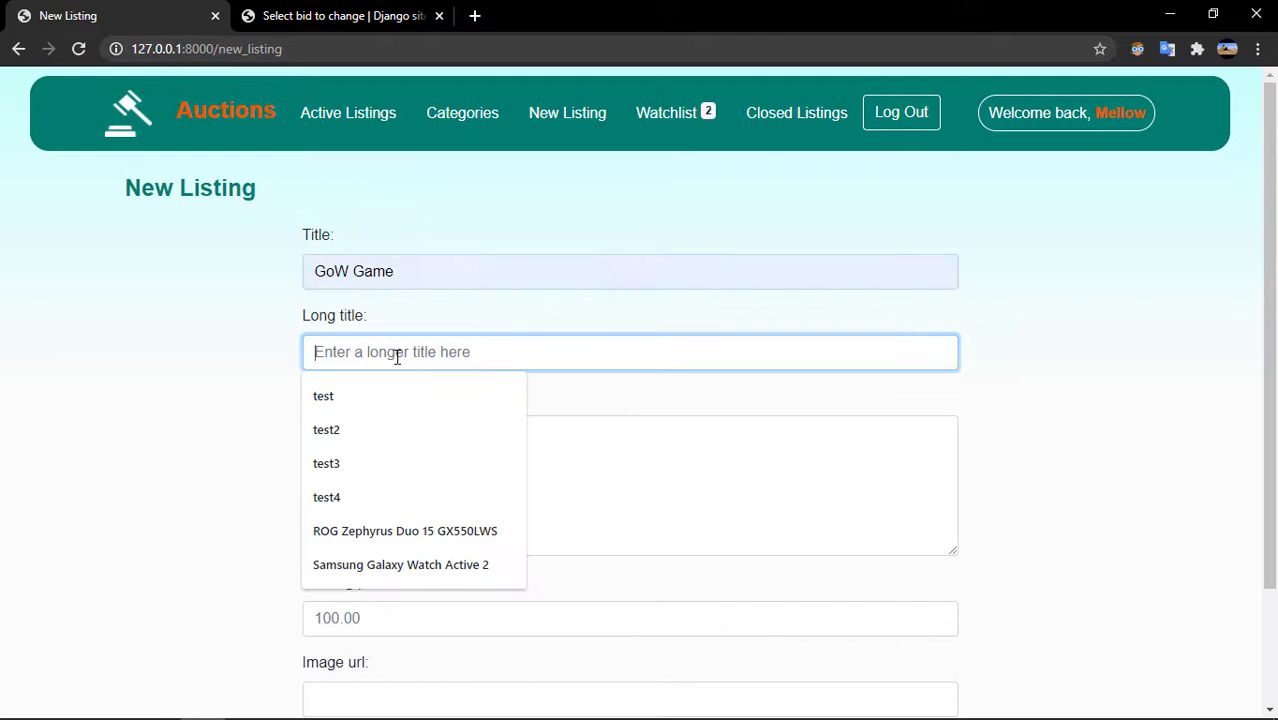
{"action": "type", "text": "sant"}
{"action": "left_click", "coordinate": [360, 394]}
{"action": "left_click", "coordinate": [391, 465]}
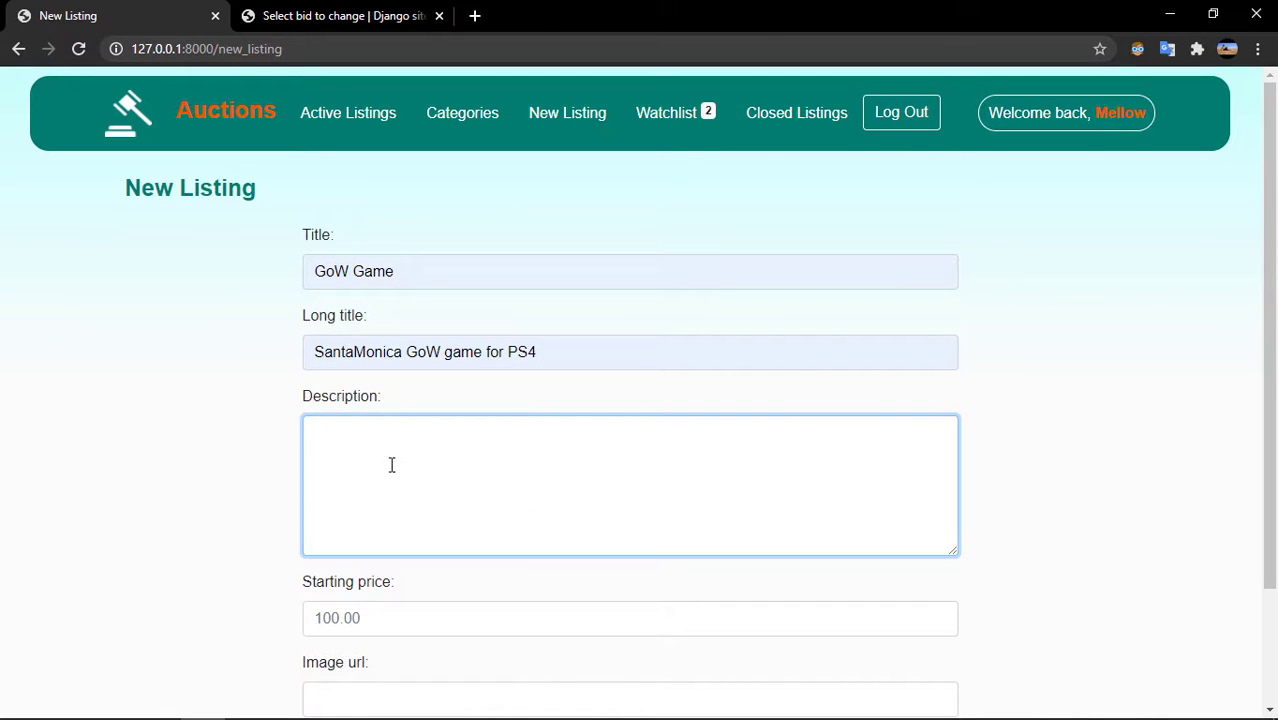
{"action": "type", "text": "This game is awesome!"}
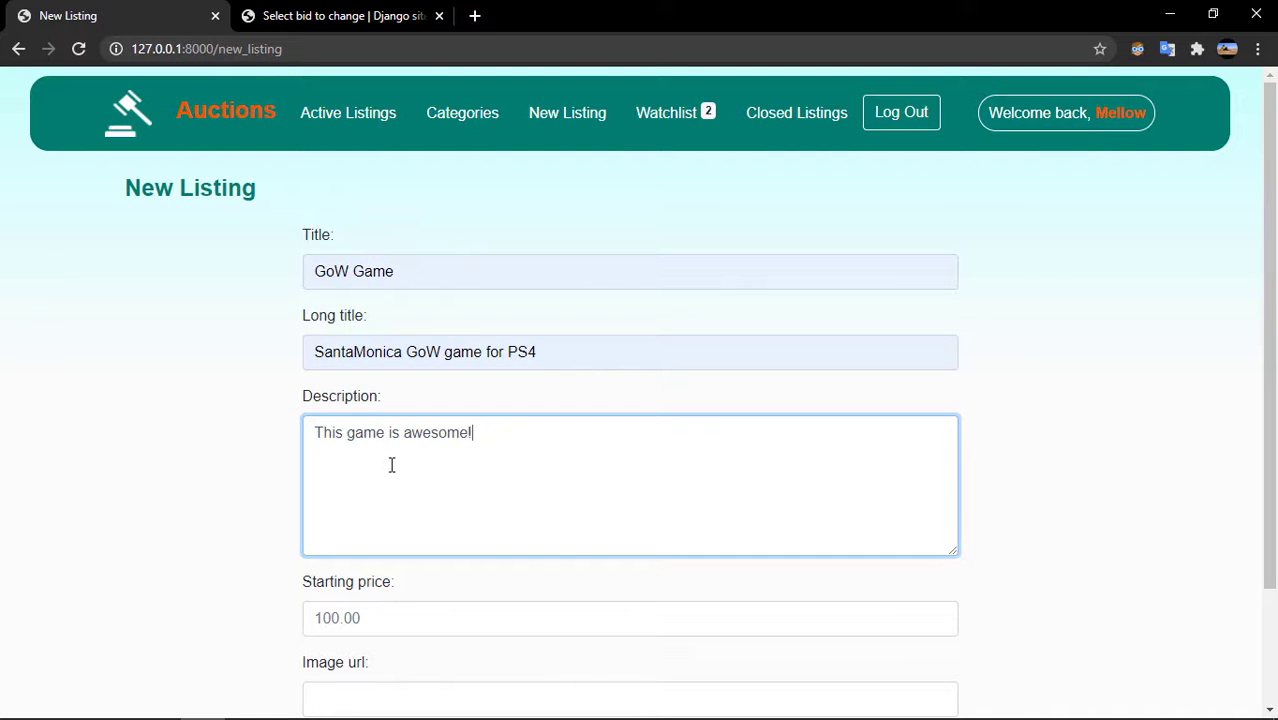
Set starting price 50, the saved Amazon image URL and No Category, then submit the listing.
{"action": "key", "text": "Tab"}
{"action": "scroll", "coordinate": [405, 475], "scroll_direction": "down", "scroll_amount": 2}
{"action": "type", "text": "50"}
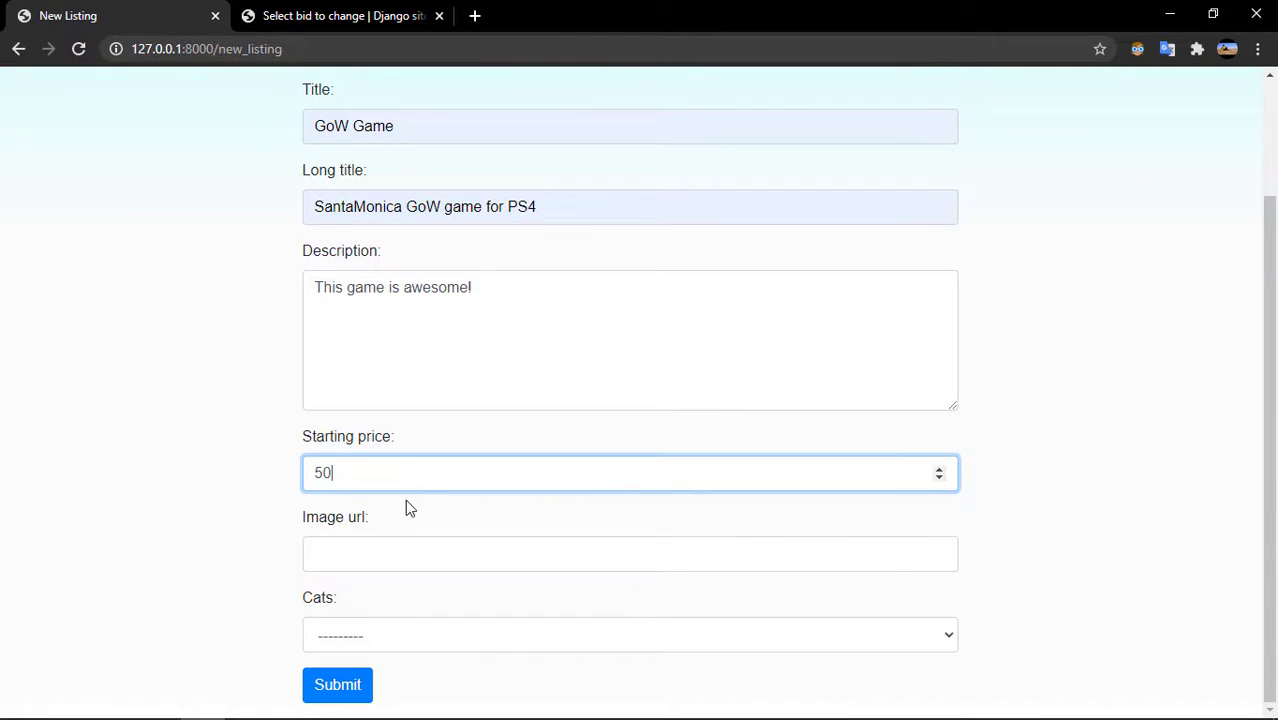
{"action": "left_click", "coordinate": [398, 548]}
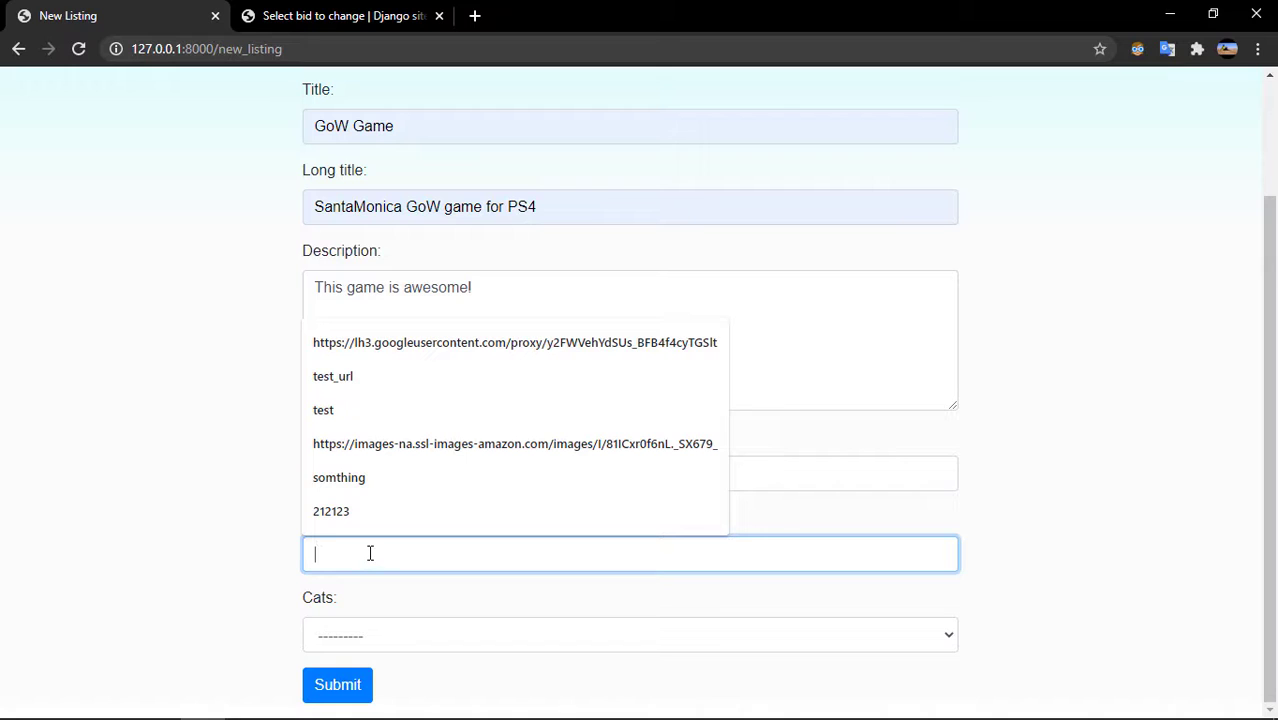
{"action": "key", "text": "Down"}
{"action": "key", "text": "Down"}
{"action": "key", "text": "Down"}
{"action": "key", "text": "Down"}
{"action": "key", "text": "Return"}
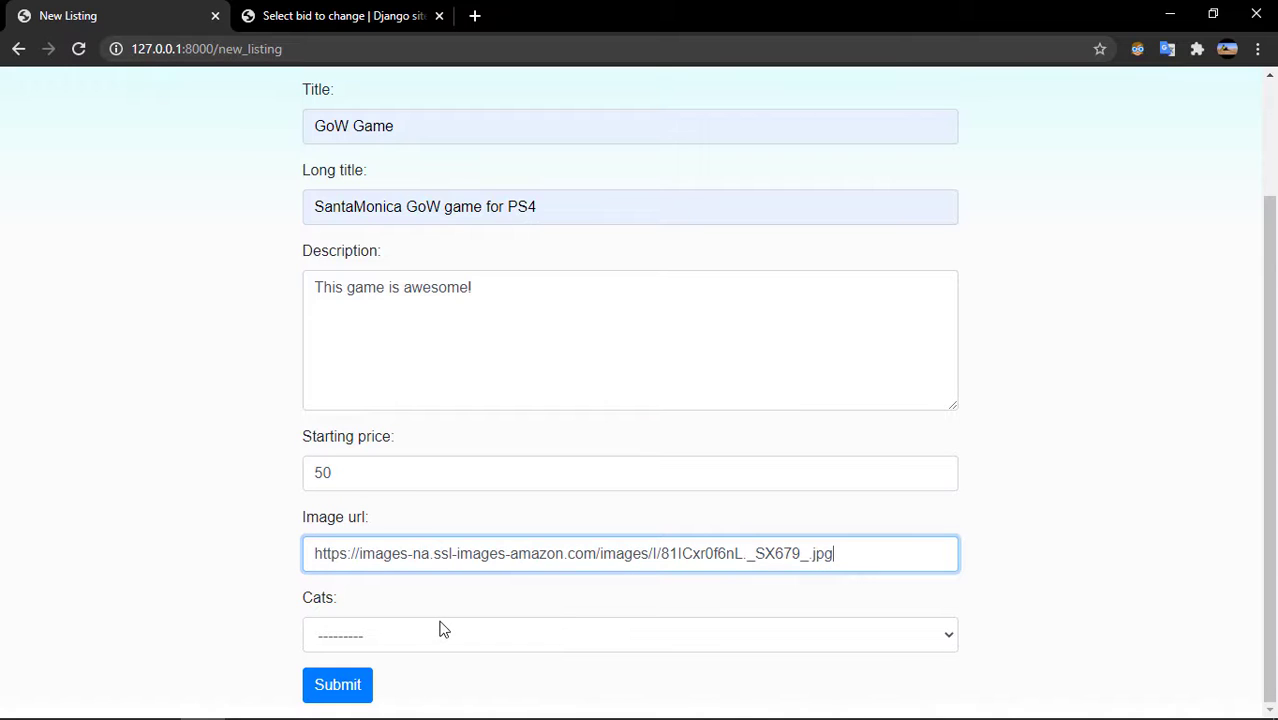
{"action": "left_click", "coordinate": [440, 627]}
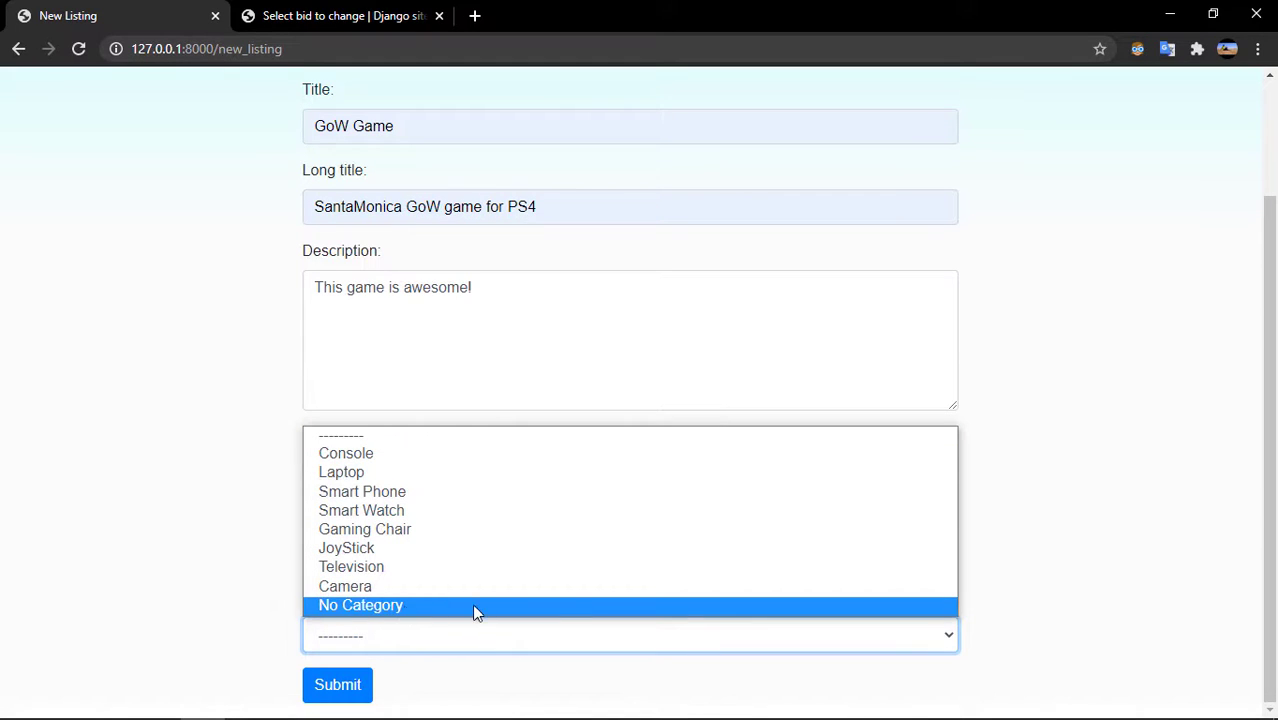
{"action": "left_click", "coordinate": [430, 607]}
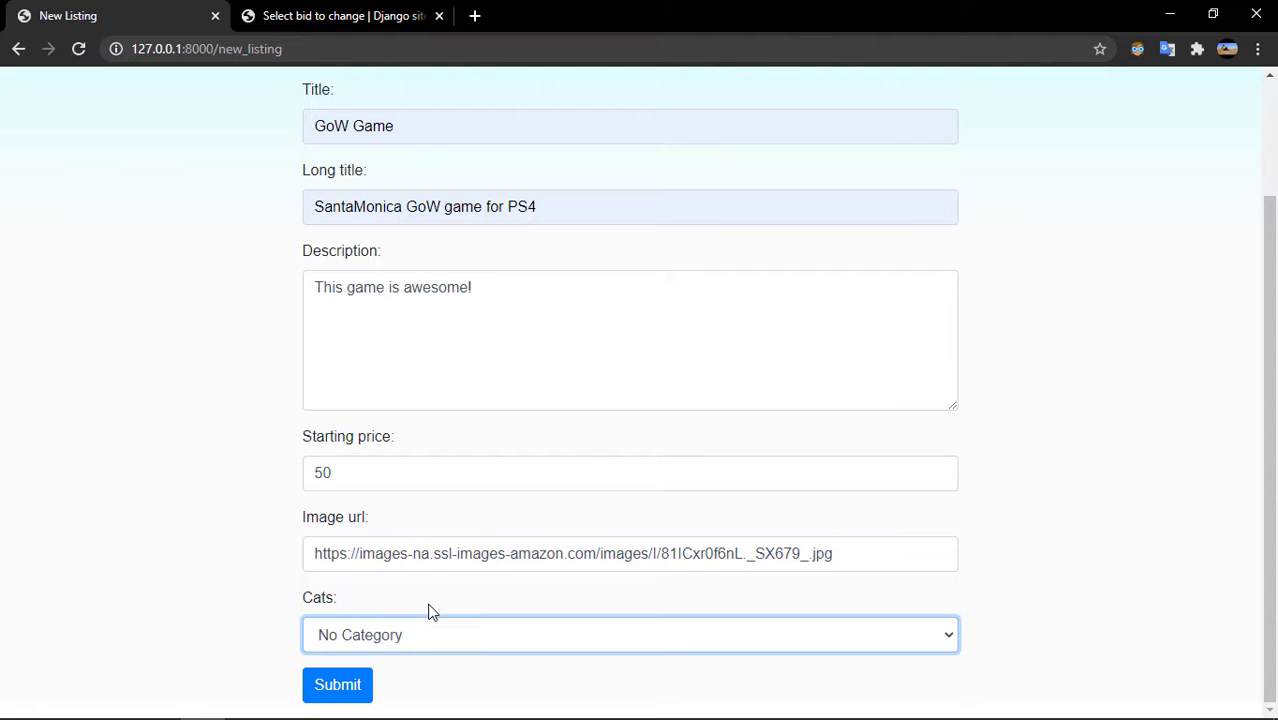
{"action": "left_click", "coordinate": [337, 686]}
{"action": "scroll", "coordinate": [650, 365], "scroll_direction": "down", "scroll_amount": 10}
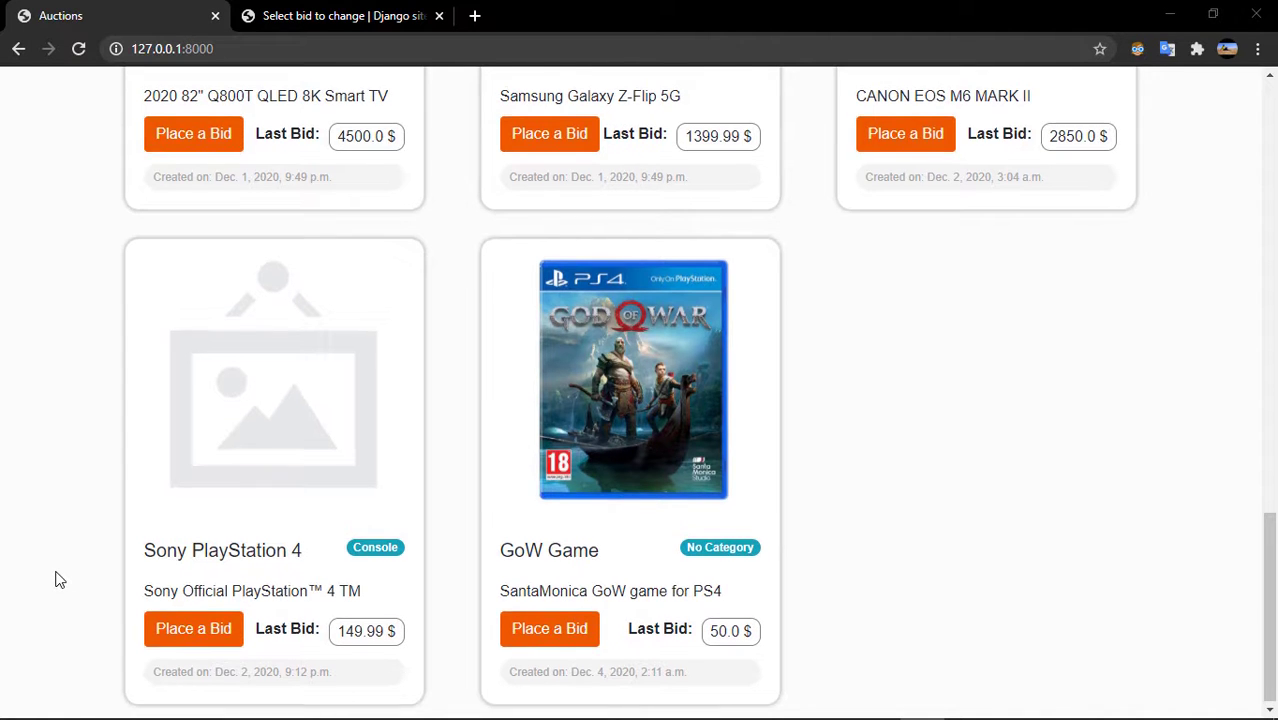
{"action": "scroll", "coordinate": [58, 579], "scroll_direction": "up", "scroll_amount": 10}
{"action": "scroll", "coordinate": [58, 579], "scroll_direction": "up", "scroll_amount": 6}
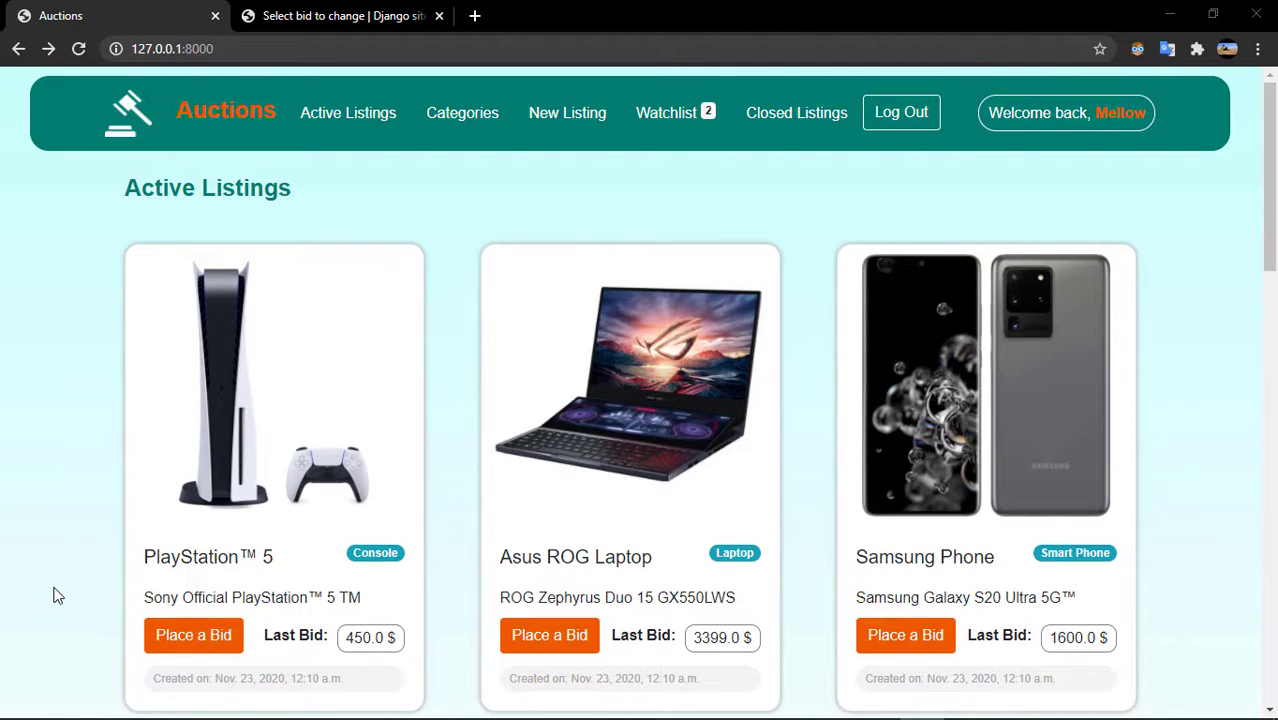
Open the PlayStation 5 details and toggle its watchlist star on and off twice, leaving it unwatched.
{"action": "left_click", "coordinate": [210, 638]}
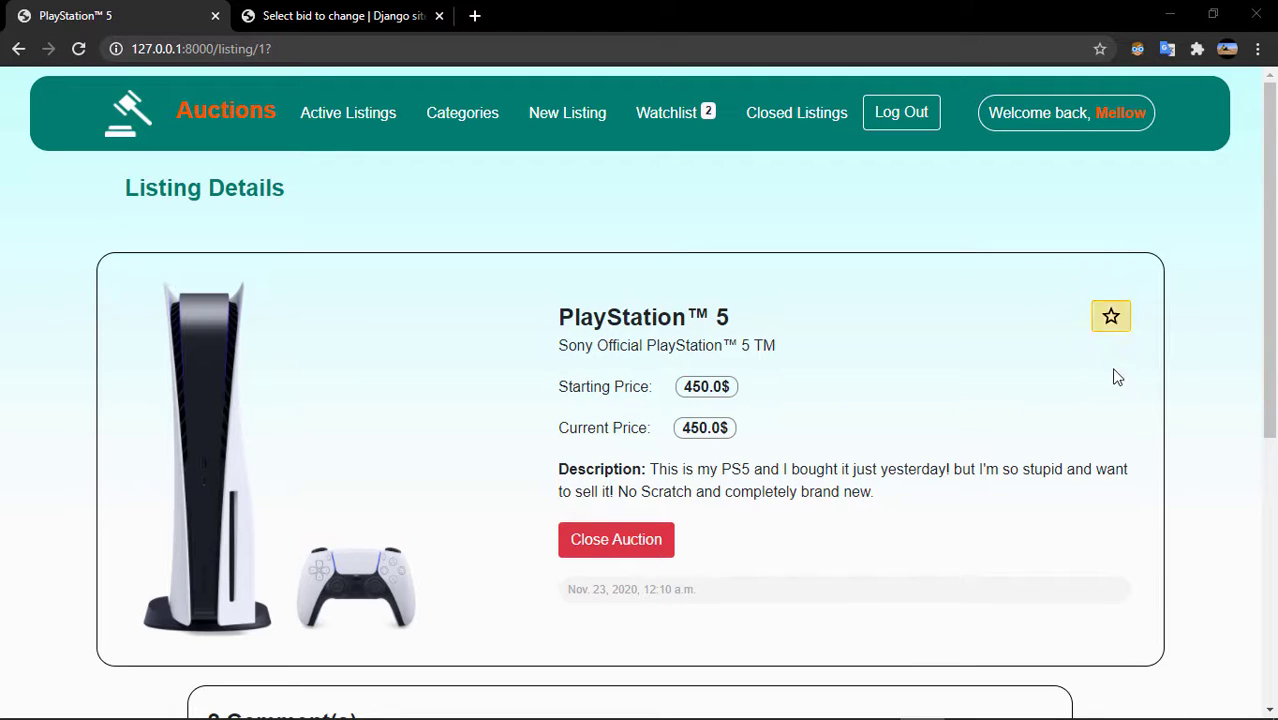
{"action": "left_click", "coordinate": [1103, 326]}
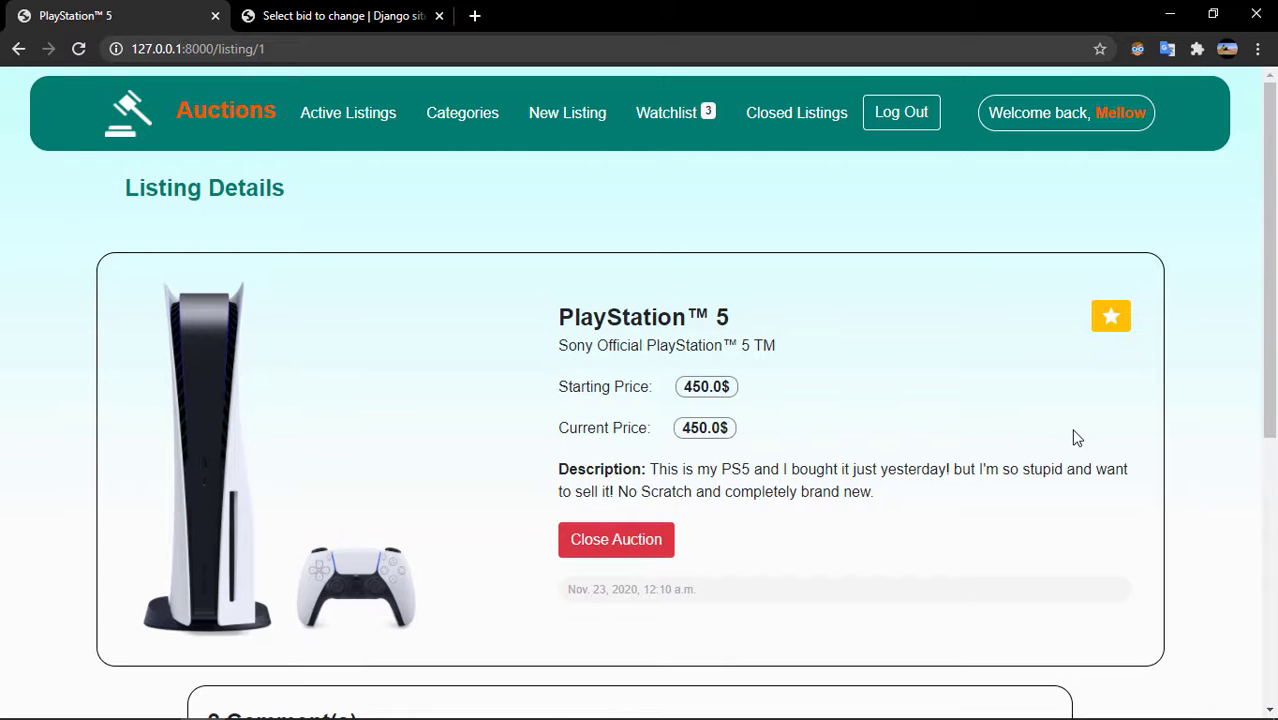
{"action": "left_click", "coordinate": [1108, 319]}
{"action": "left_click", "coordinate": [1104, 324]}
{"action": "left_click", "coordinate": [1122, 318]}
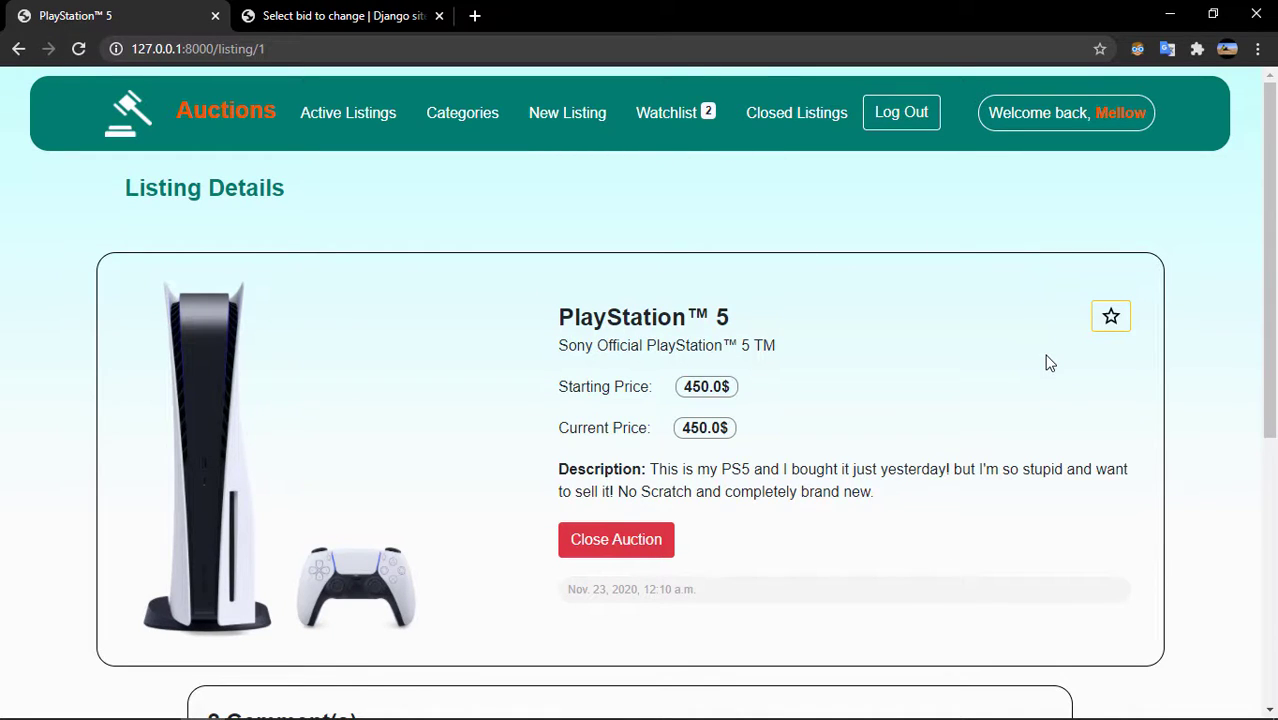
Sign out, open the PlayStation™ 5 listing and try adding it to the watchlist.
{"action": "left_click", "coordinate": [883, 117]}
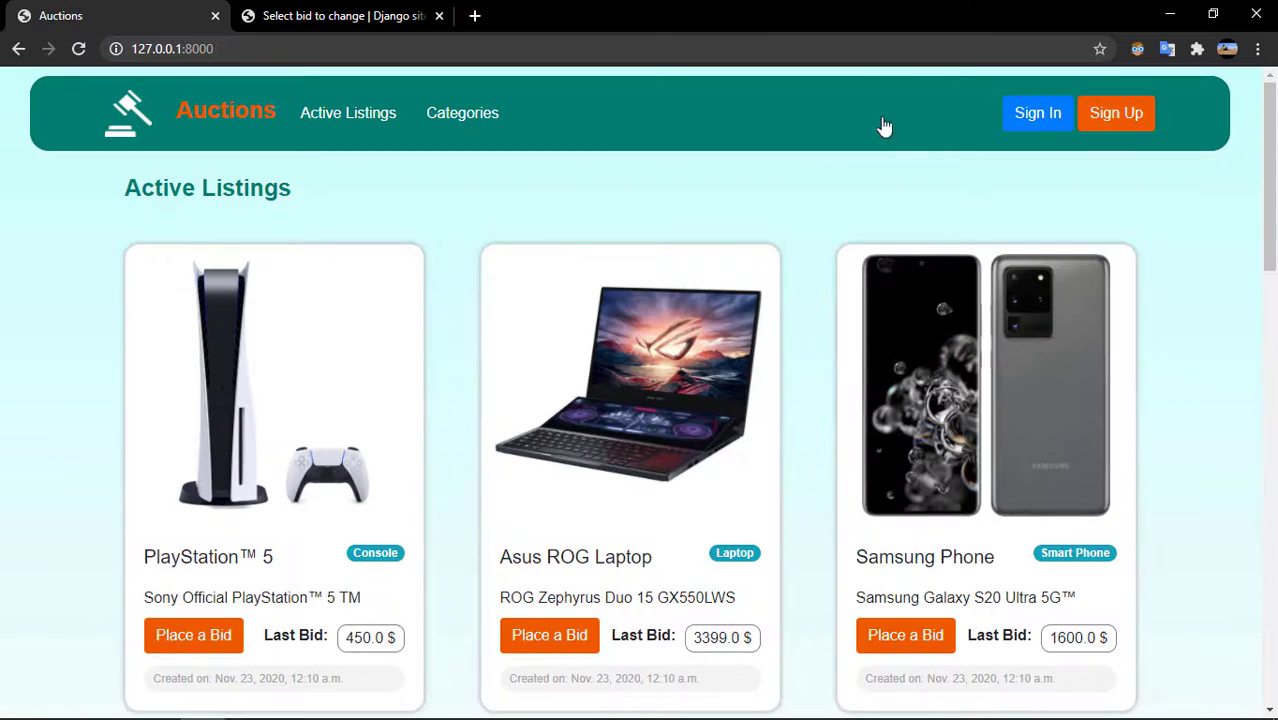
{"action": "left_click", "coordinate": [171, 634]}
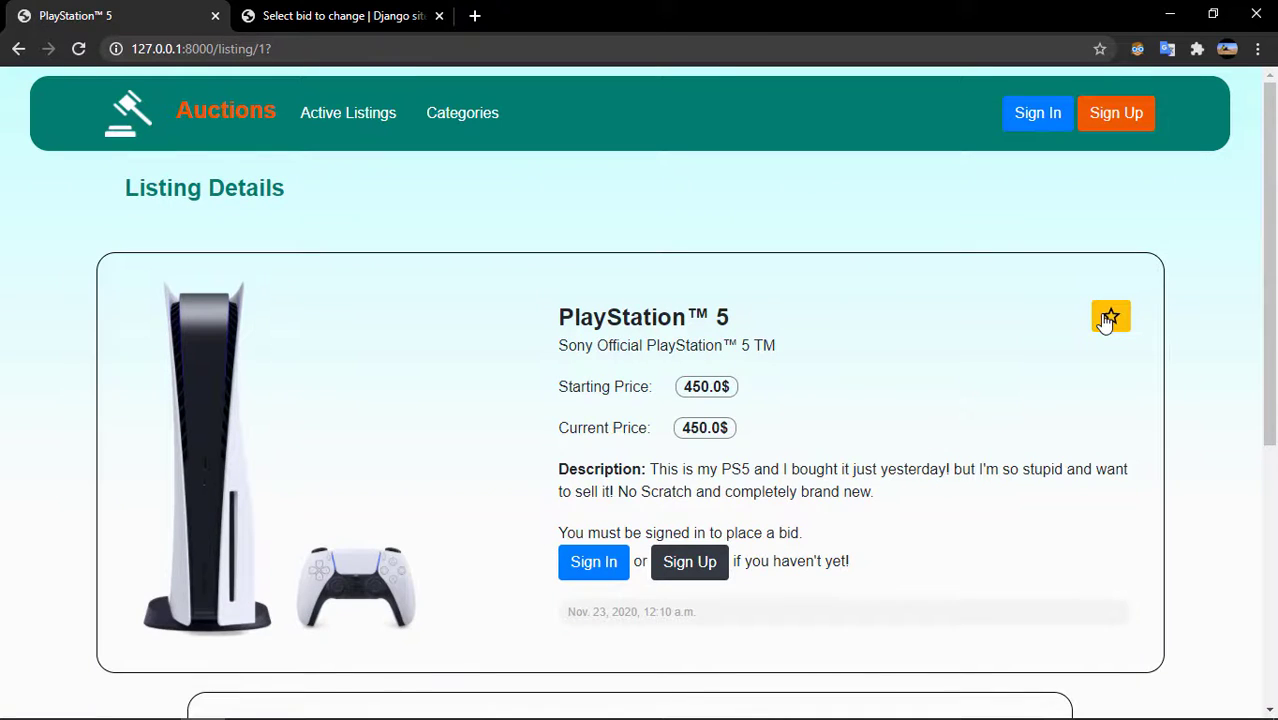
{"action": "left_click", "coordinate": [1108, 316]}
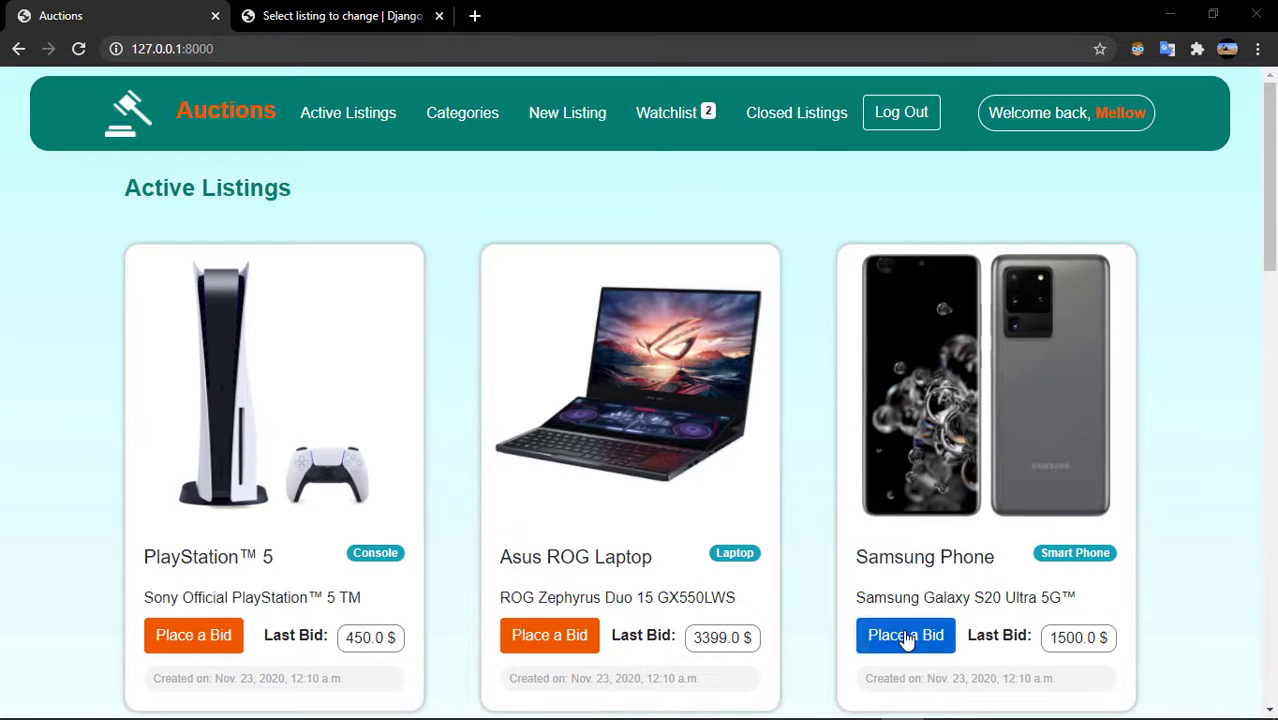
Bid 1000 on the Samsung Phone listing, which is rejected as too low.
{"action": "left_click", "coordinate": [907, 636]}
{"action": "left_click", "coordinate": [618, 588]}
{"action": "type", "text": "100"}
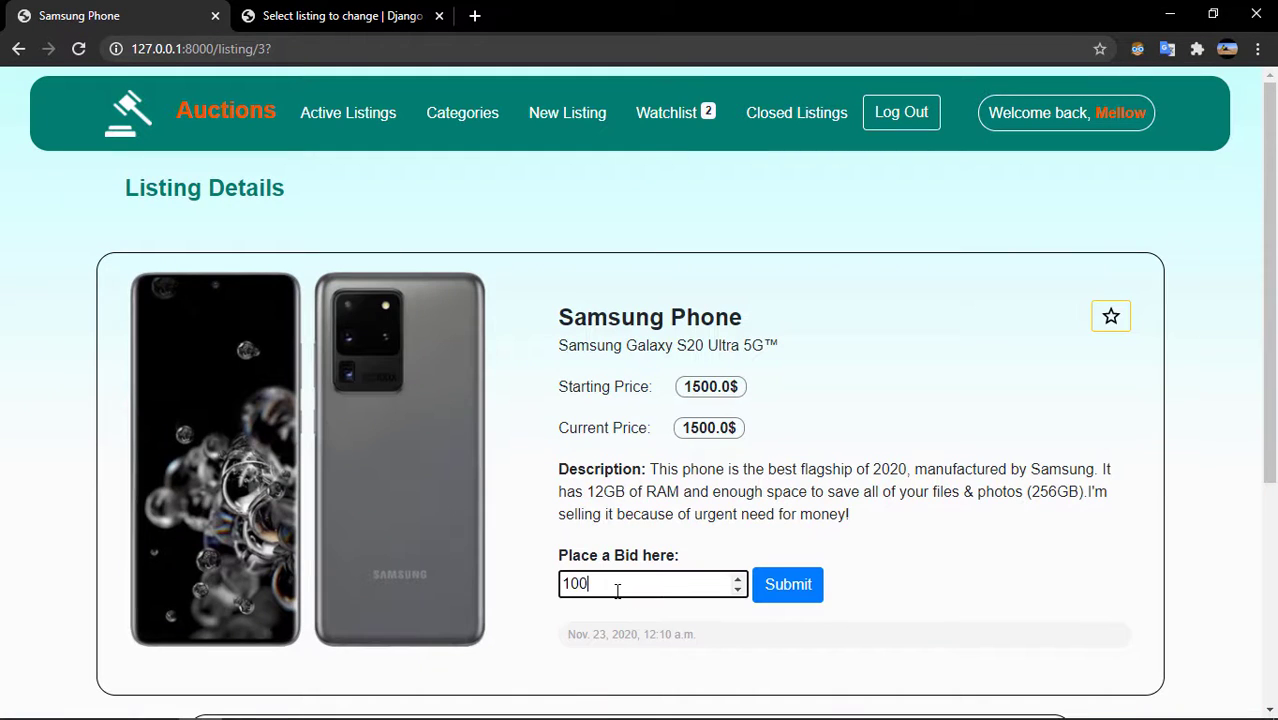
{"action": "type", "text": "0"}
{"action": "left_click", "coordinate": [818, 601]}
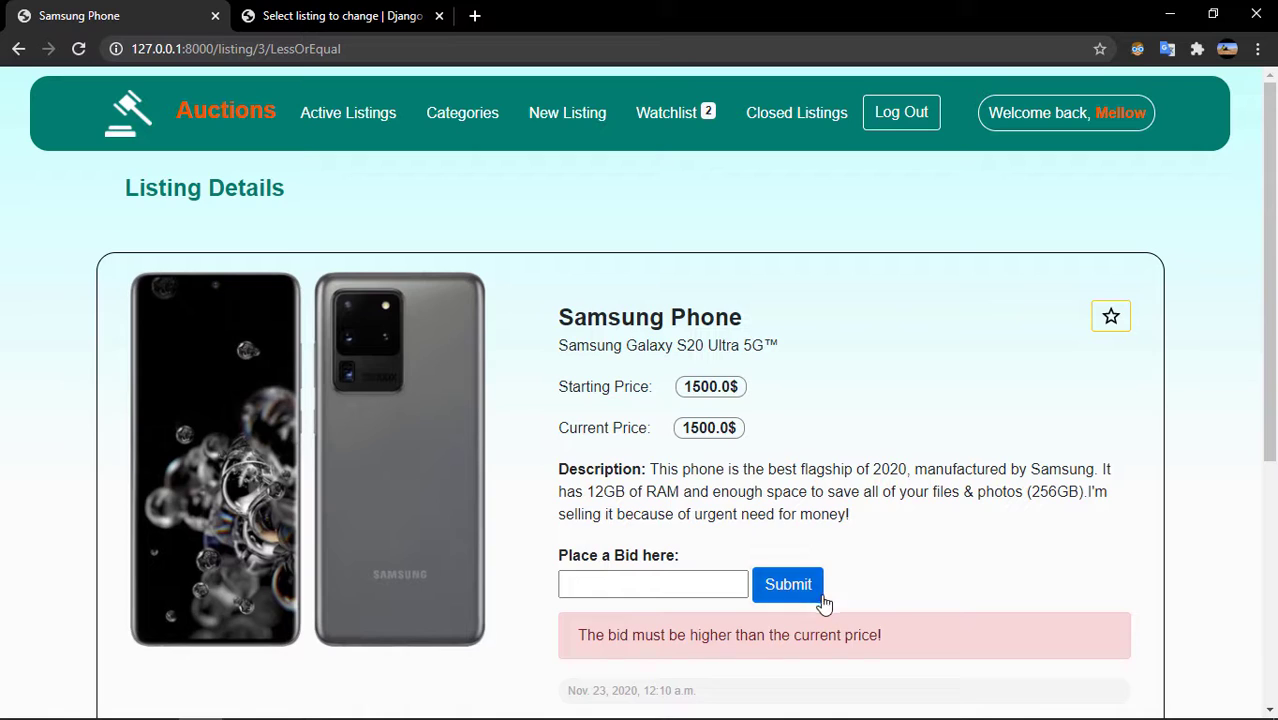
Place an accepted 1550 bid on the Samsung Phone, then sign out.
{"action": "left_click", "coordinate": [613, 584]}
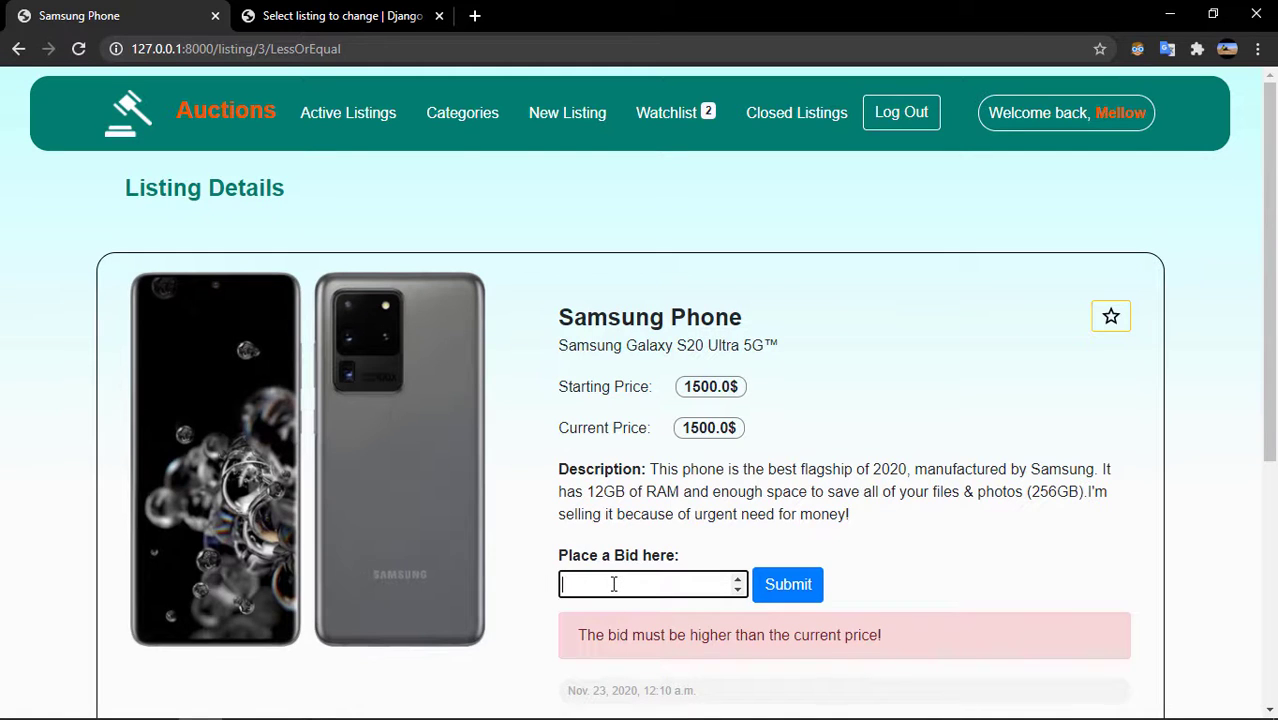
{"action": "type", "text": "1550"}
{"action": "left_click", "coordinate": [790, 585]}
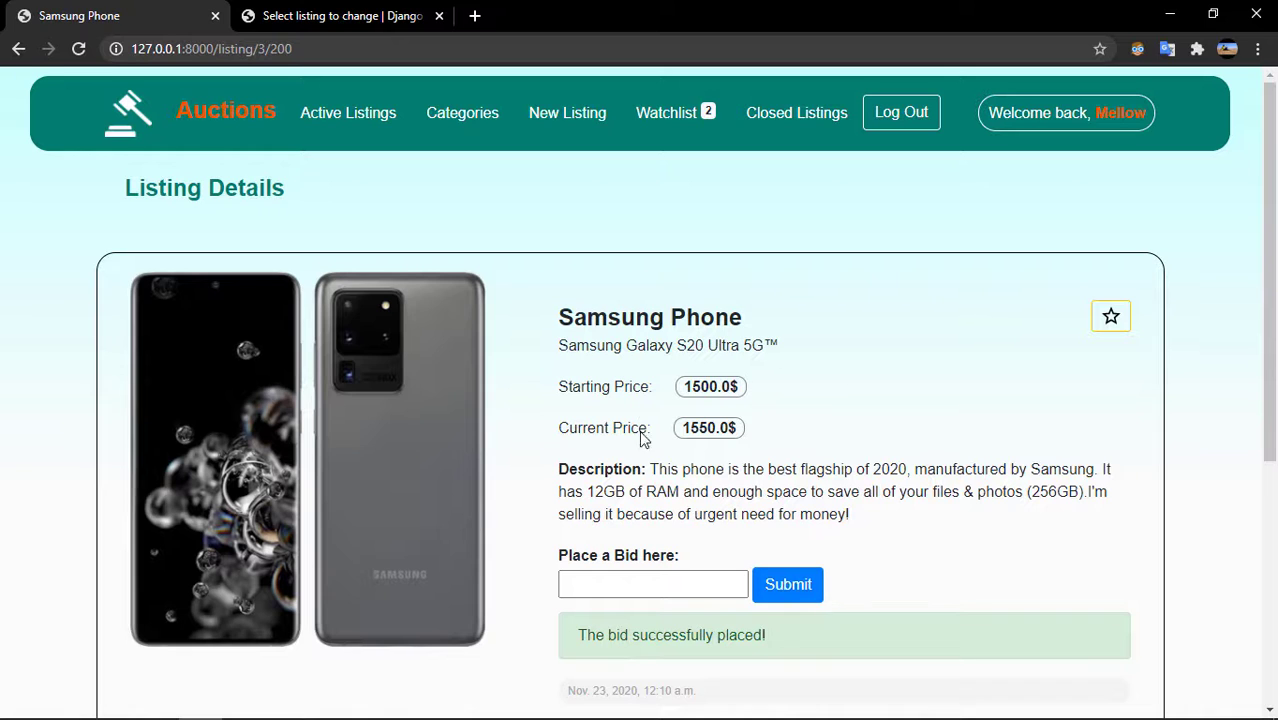
{"action": "left_click", "coordinate": [902, 114]}
Sign in with the seller's saved login and close the Samsung Phone auction from its listing page.
{"action": "left_click", "coordinate": [906, 637]}
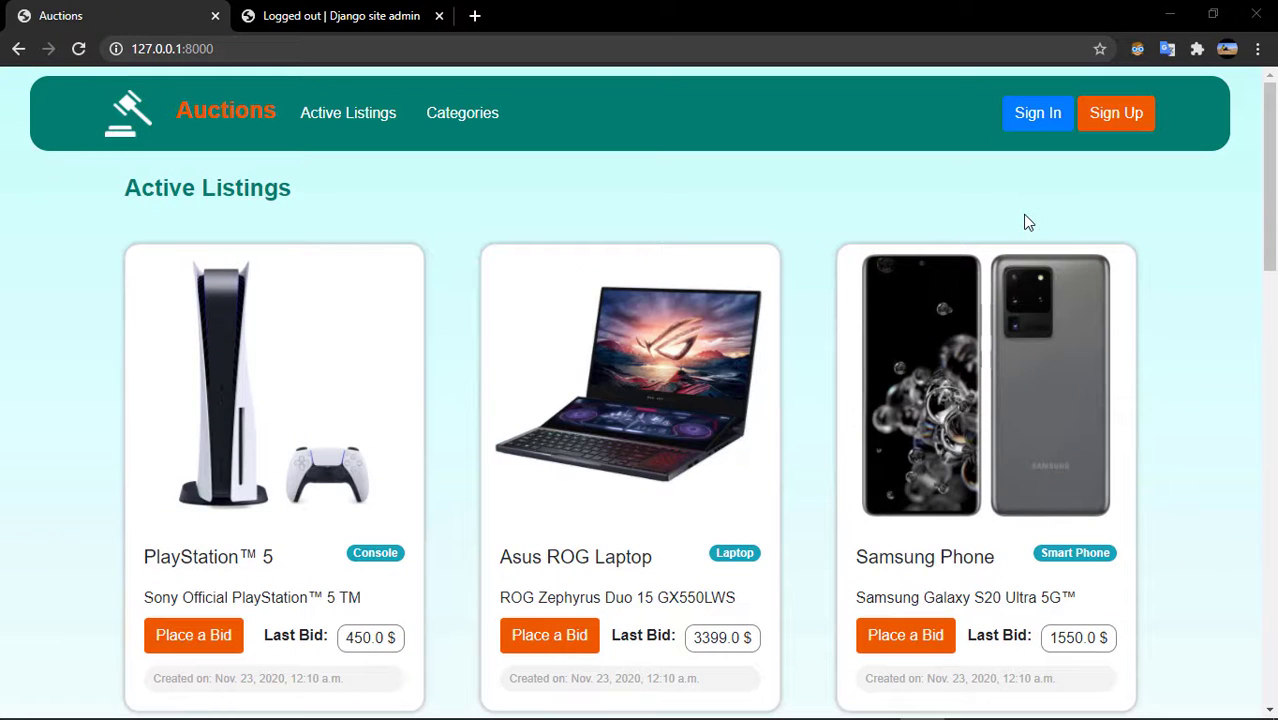
{"action": "left_click", "coordinate": [1035, 118]}
{"action": "left_click", "coordinate": [522, 294]}
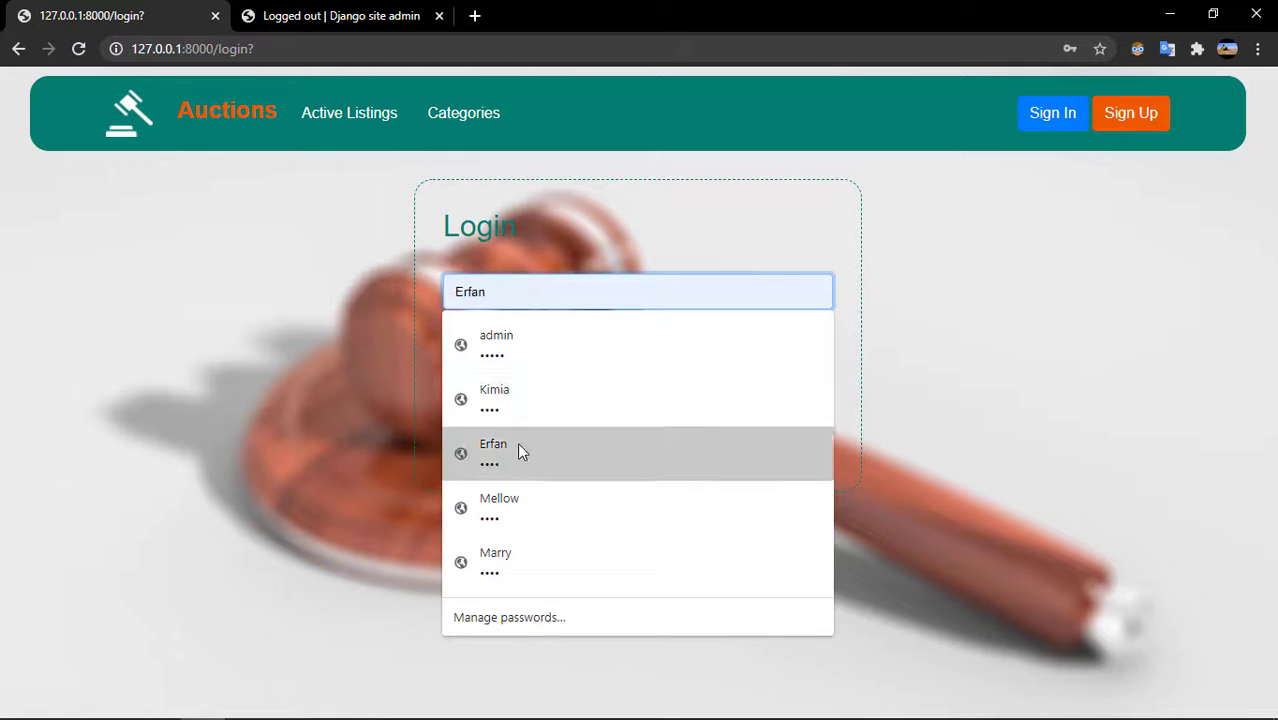
{"action": "left_click", "coordinate": [514, 445]}
{"action": "left_click", "coordinate": [467, 395]}
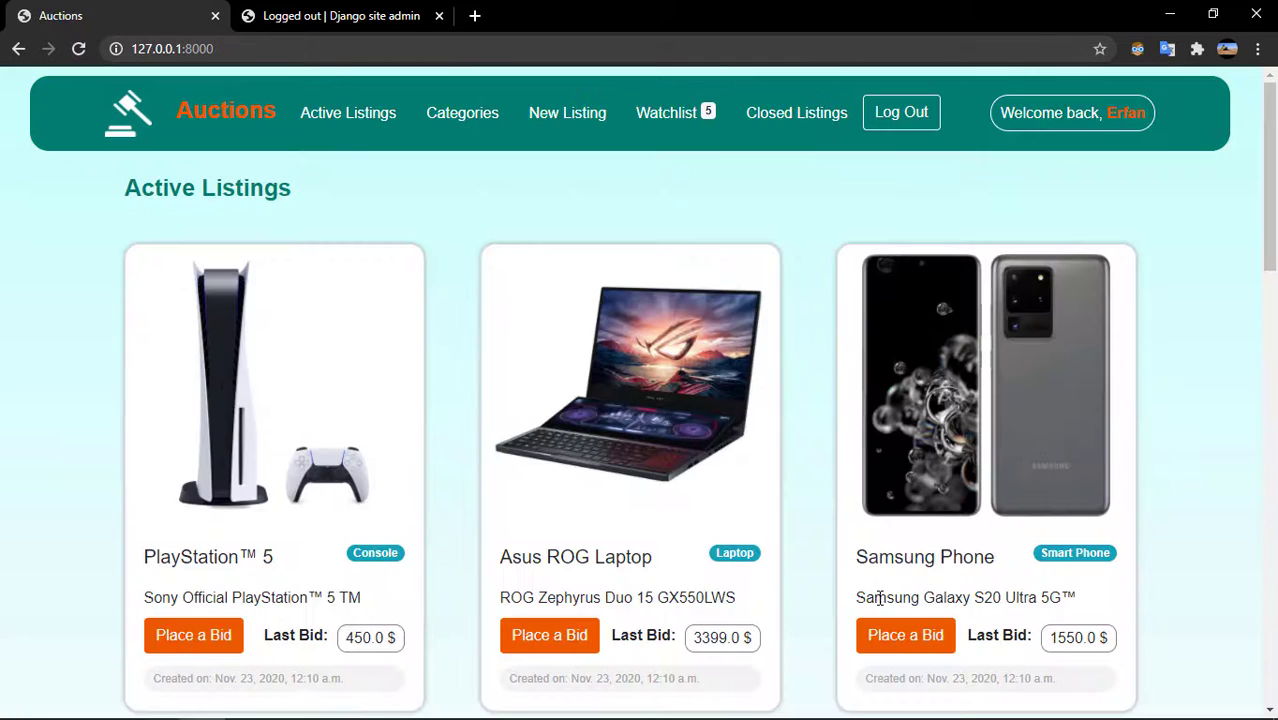
{"action": "left_click", "coordinate": [877, 630]}
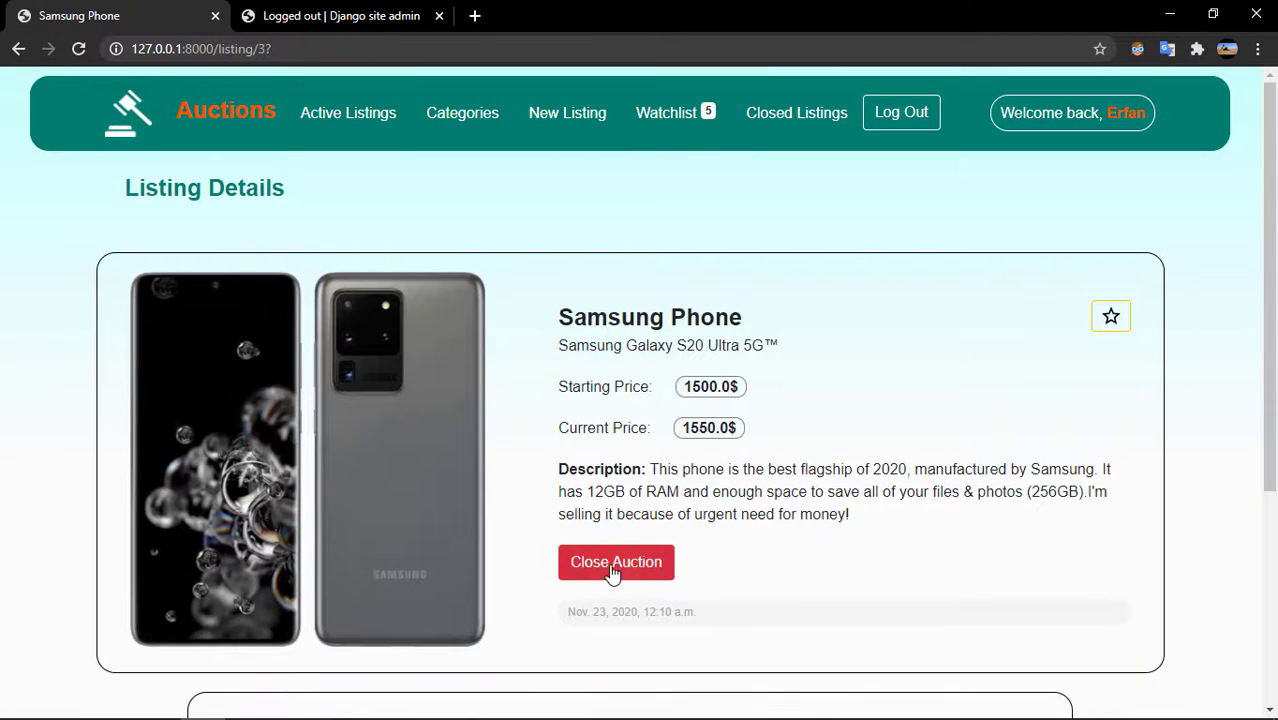
{"action": "left_click", "coordinate": [613, 565]}
Log in as the winning bidder and open the won Samsung Galaxy S20 Ultra 5G™ from Closed Listings.
{"action": "left_click", "coordinate": [905, 116]}
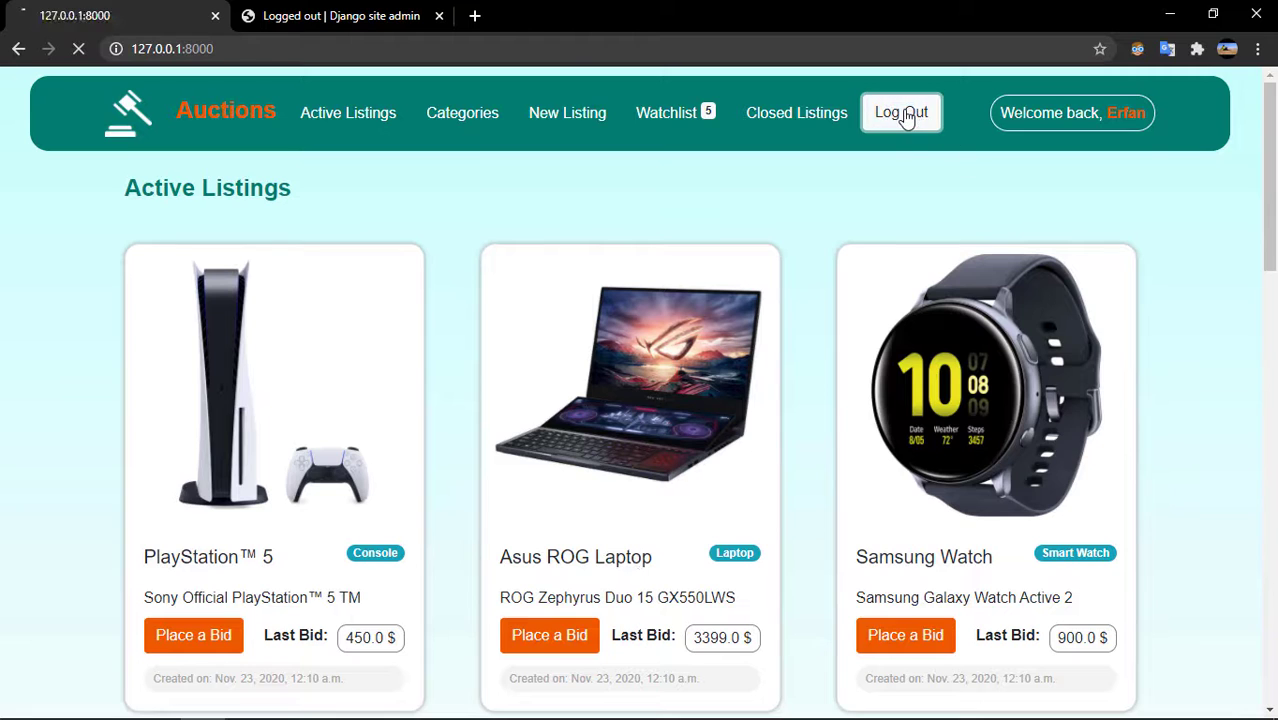
{"action": "left_click", "coordinate": [1030, 116]}
{"action": "type", "text": "Erfan"}
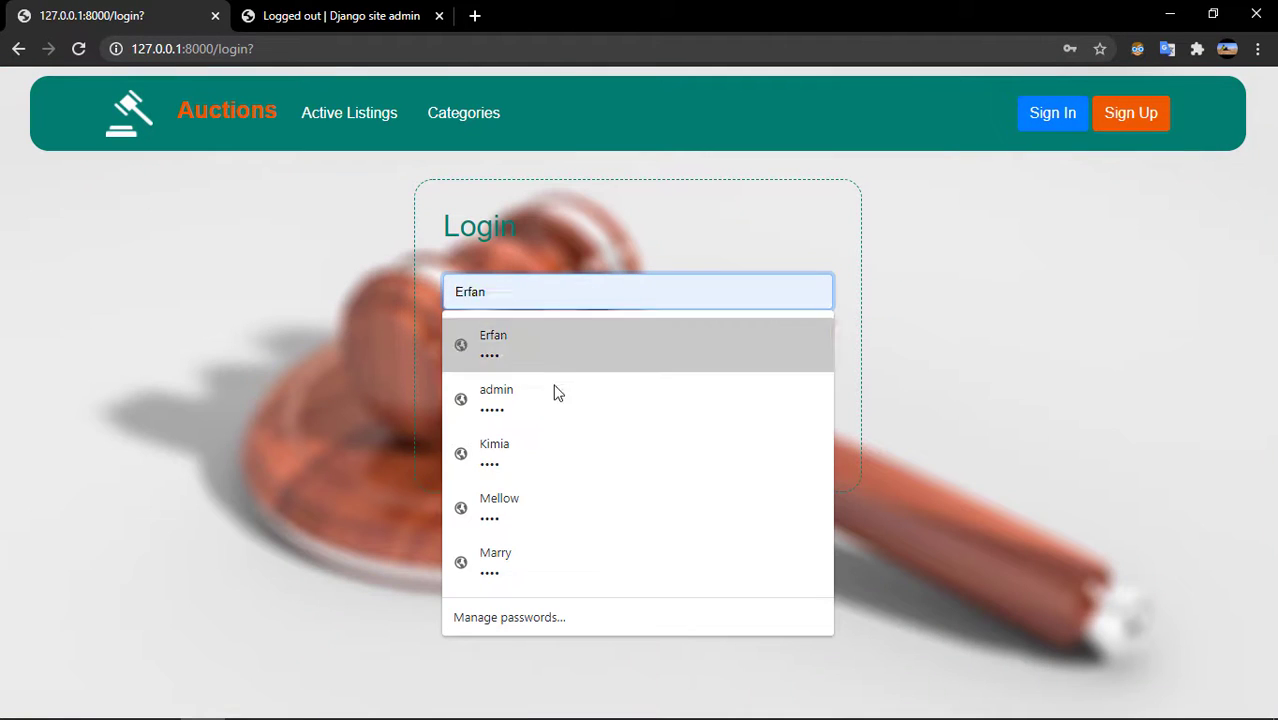
{"action": "left_click", "coordinate": [528, 462]}
{"action": "left_click", "coordinate": [491, 402]}
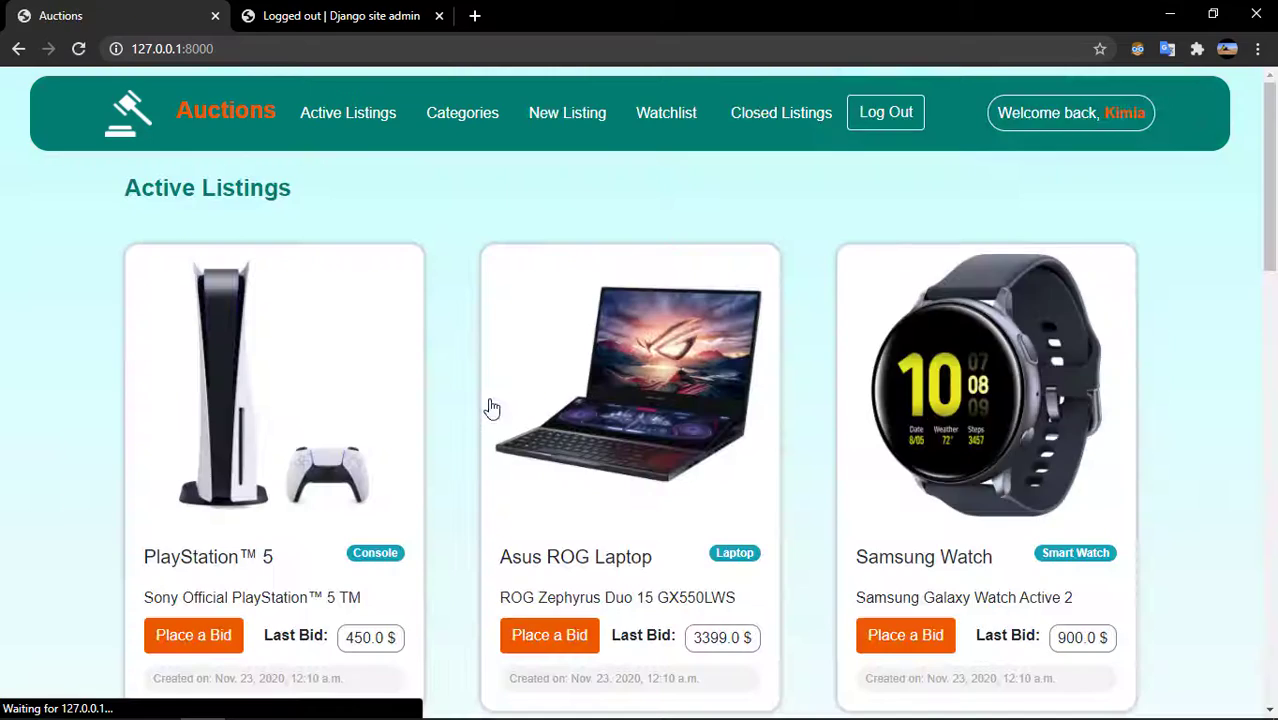
{"action": "left_click", "coordinate": [777, 118]}
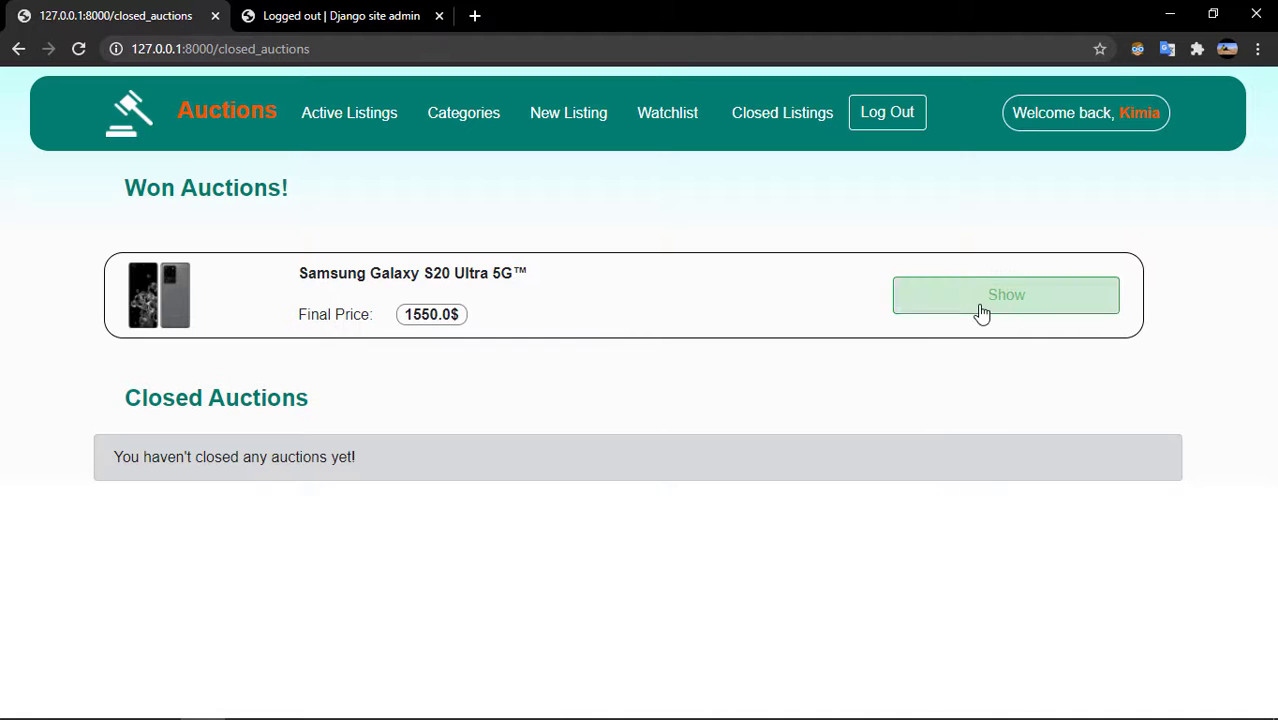
{"action": "left_click", "coordinate": [1022, 313]}
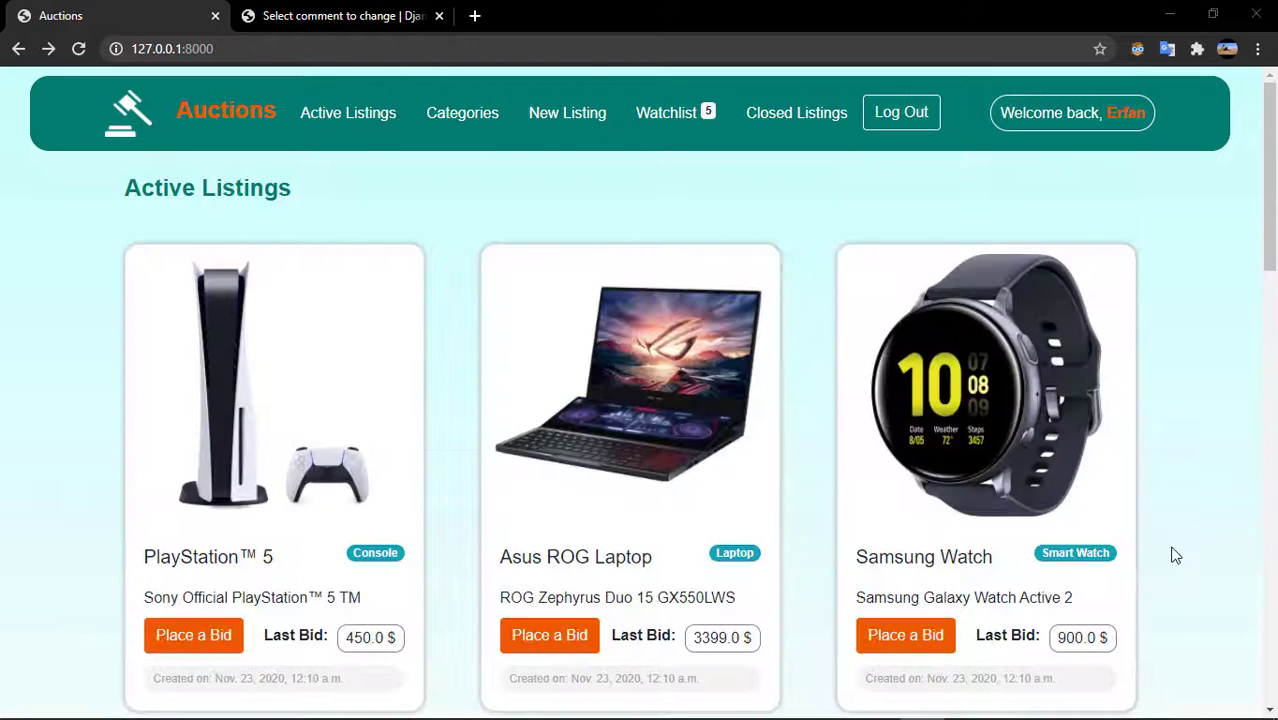
Post the comment 'Fantastic!!!!' on the Asus ROG Laptop listing.
{"action": "left_click", "coordinate": [549, 636]}
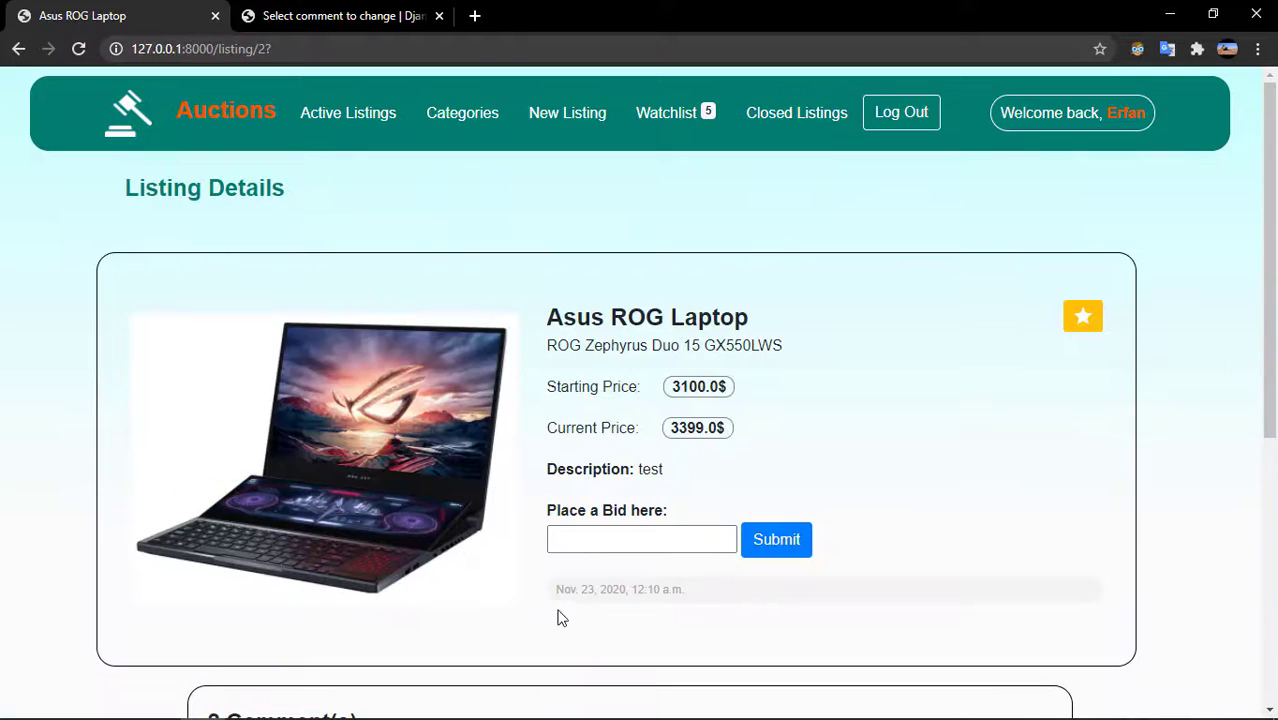
{"action": "scroll", "coordinate": [390, 400], "scroll_direction": "down", "scroll_amount": 5}
{"action": "left_click", "coordinate": [367, 337]}
{"action": "type", "text": "Fantastic!!!!"}
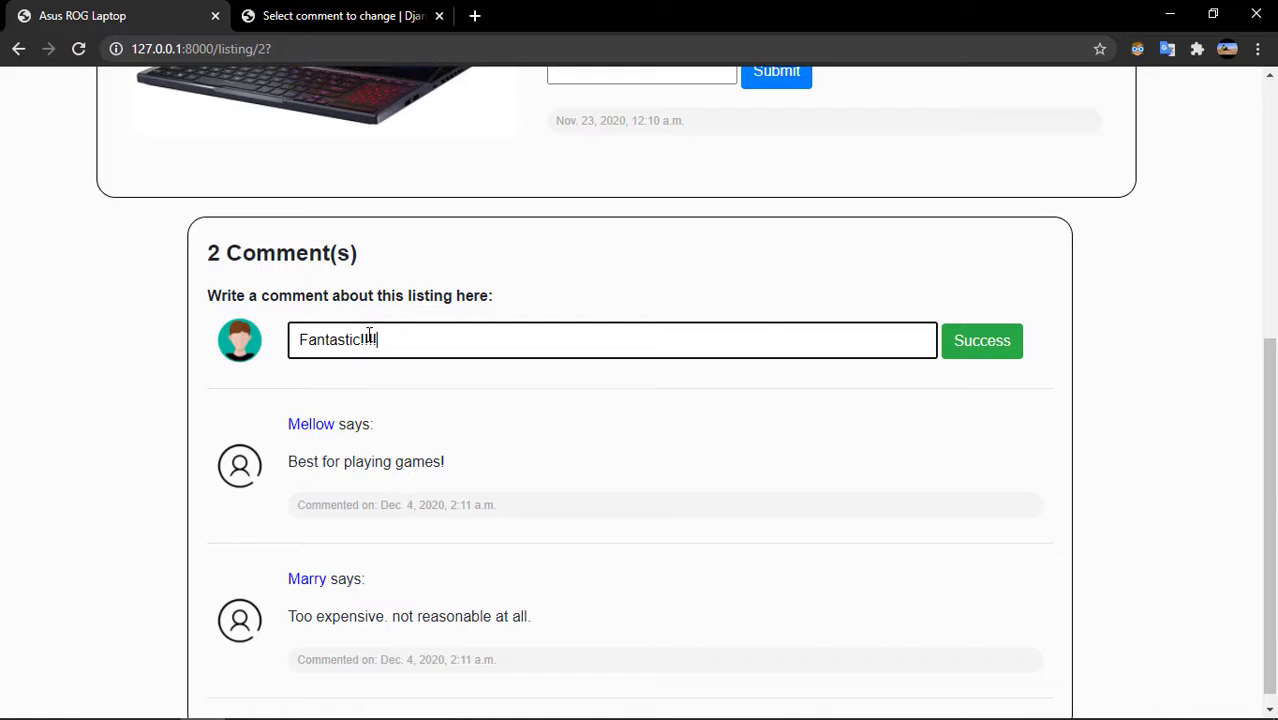
{"action": "left_click", "coordinate": [1010, 342]}
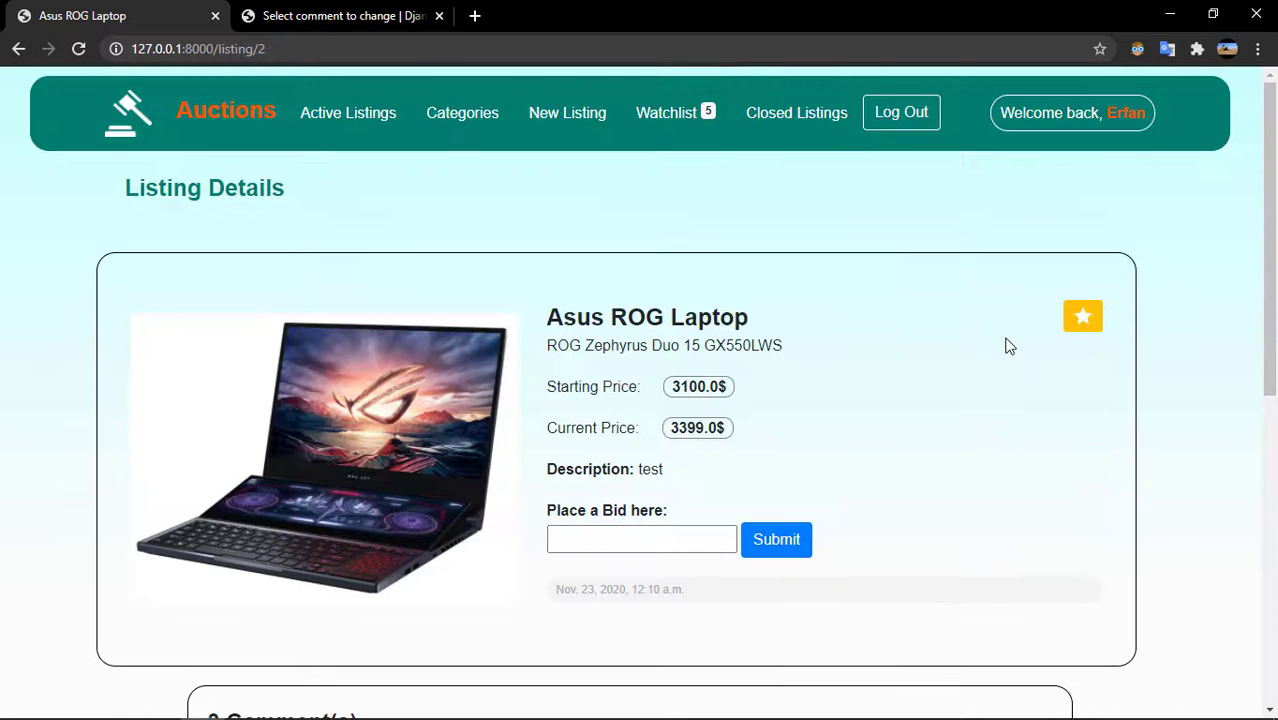
Sign out, reopen the Asus ROG Laptop listing and scroll down to its three comments.
{"action": "left_click", "coordinate": [912, 125]}
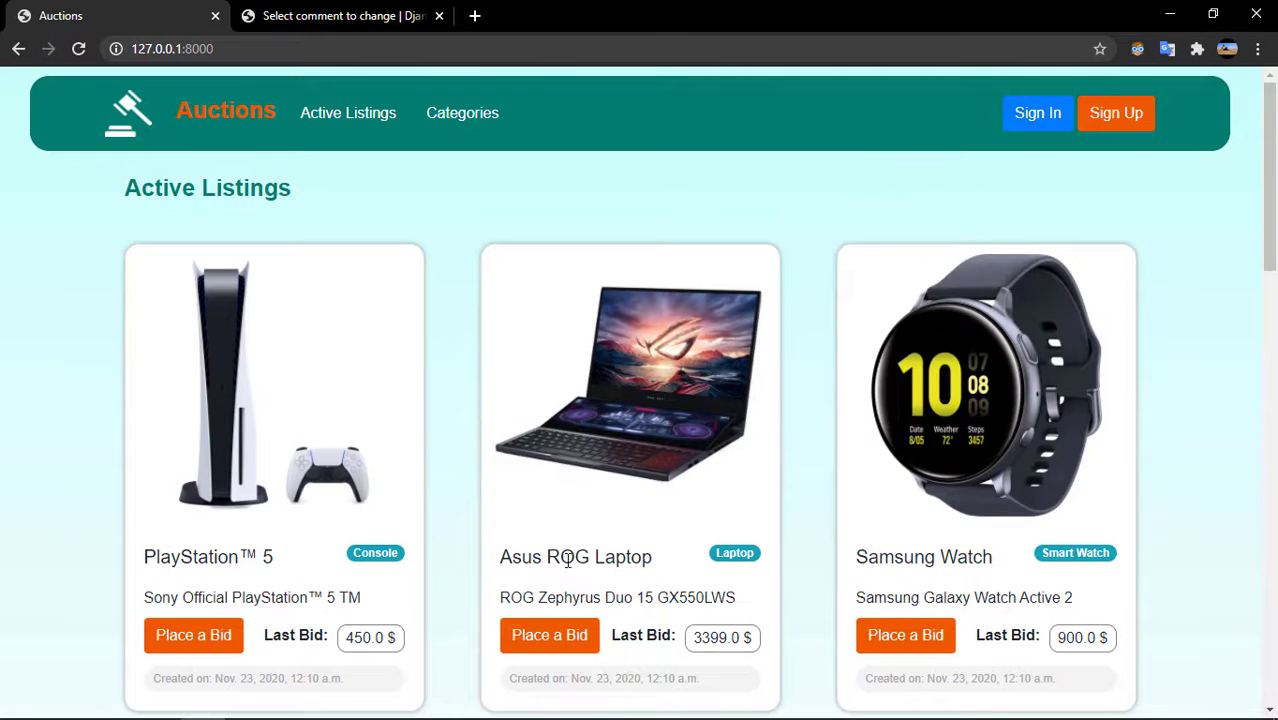
{"action": "left_click", "coordinate": [550, 624]}
{"action": "scroll", "coordinate": [559, 594], "scroll_direction": "down", "scroll_amount": 4}
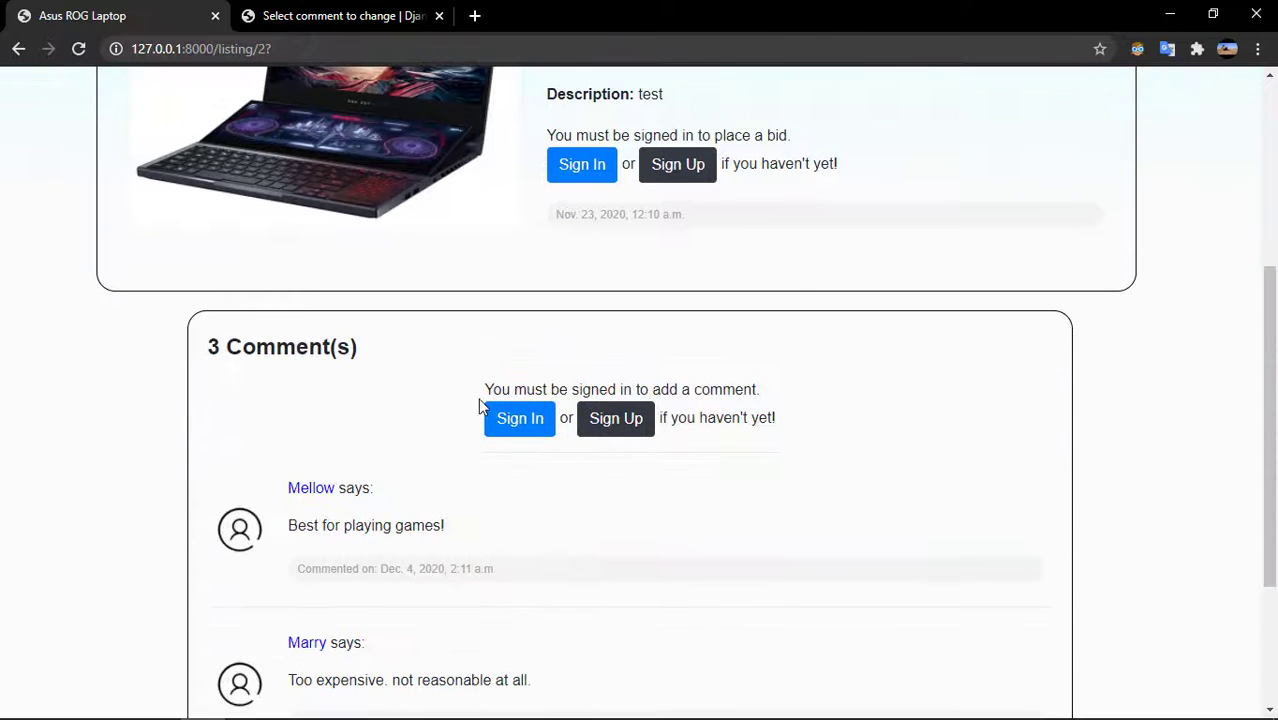
{"action": "scroll", "coordinate": [572, 478], "scroll_direction": "down", "scroll_amount": 3}
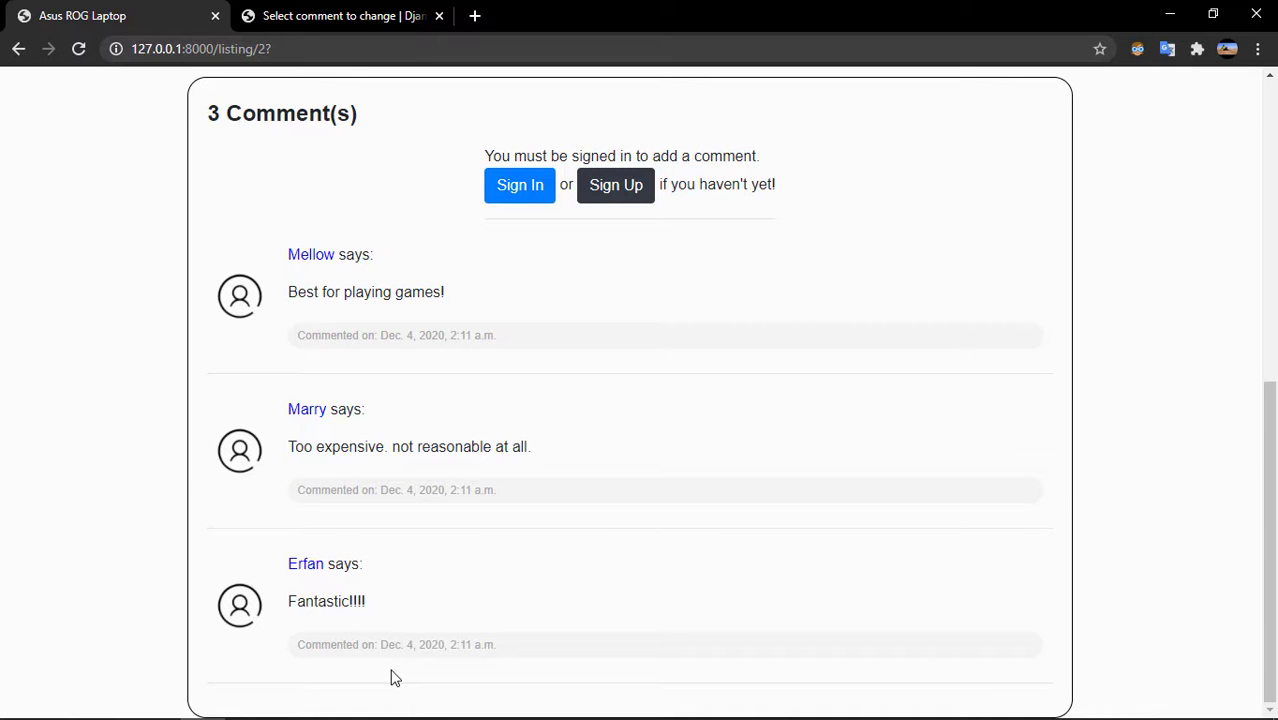
{"action": "key", "text": "alt+Left"}
Open the watchlist, view the DualShock 4 controller listing, then return to Active Listings.
{"action": "left_click", "coordinate": [668, 113]}
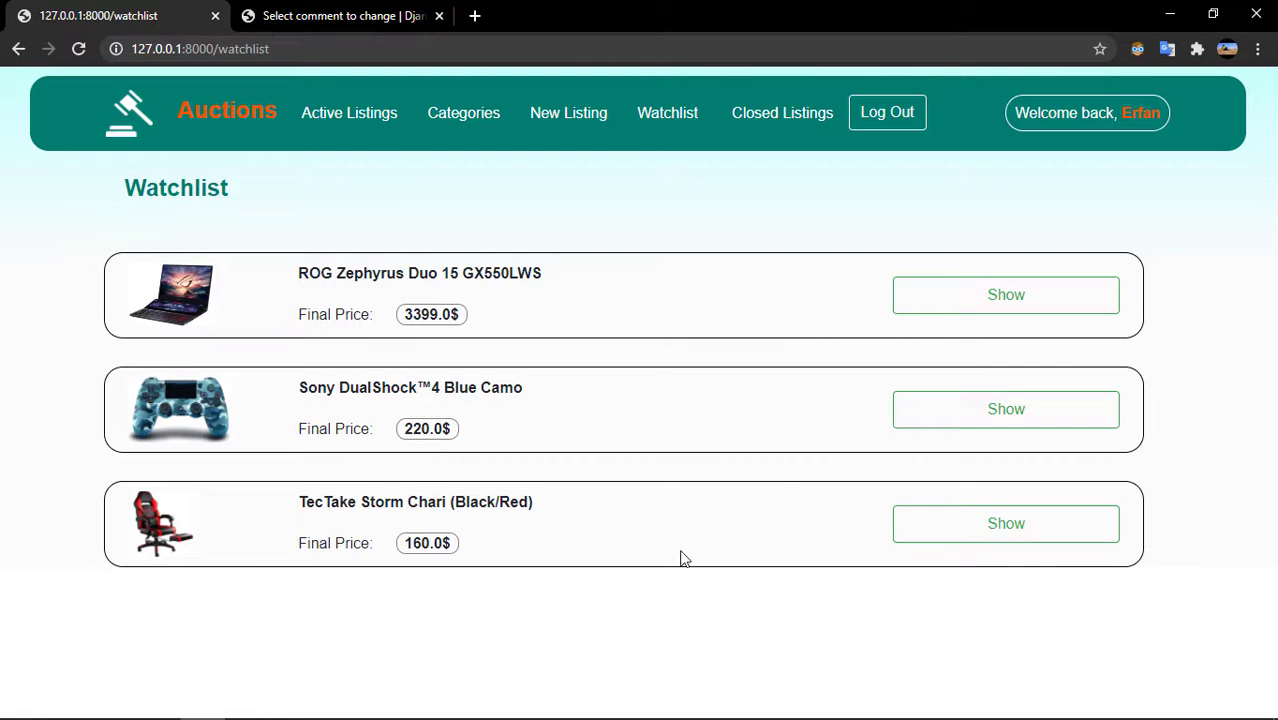
{"action": "left_click", "coordinate": [1019, 419]}
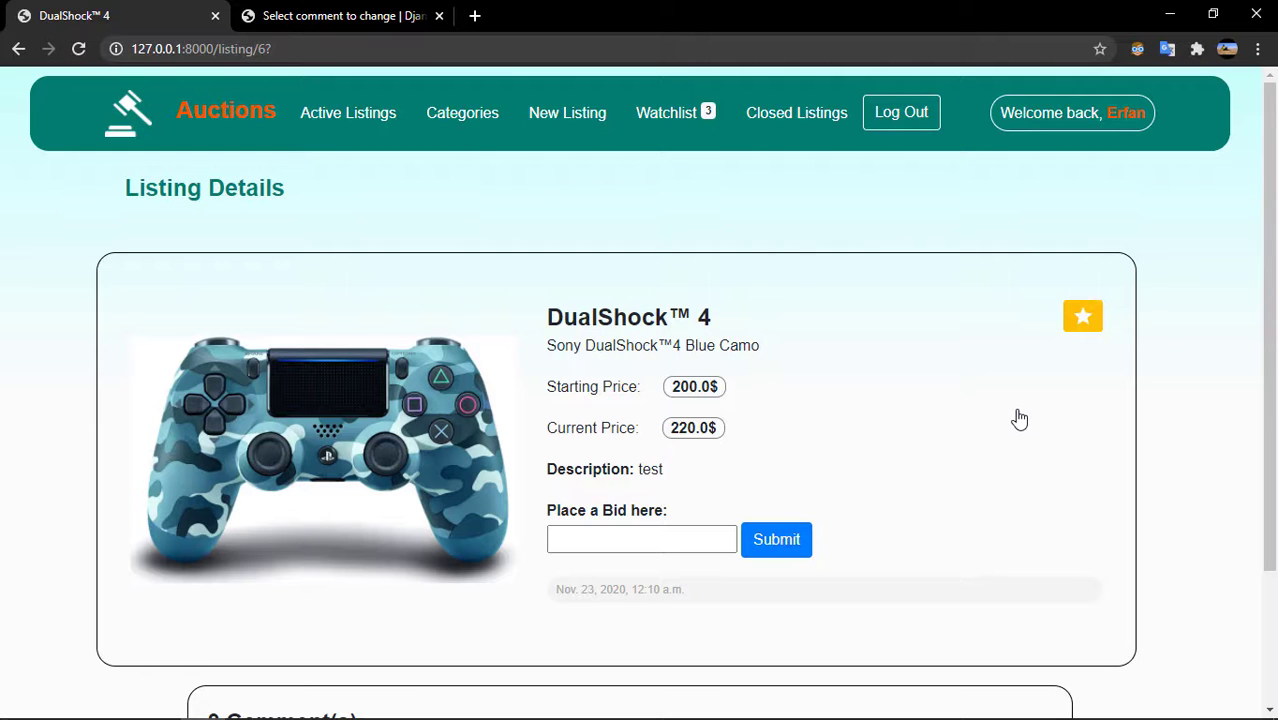
{"action": "left_click", "coordinate": [348, 112]}
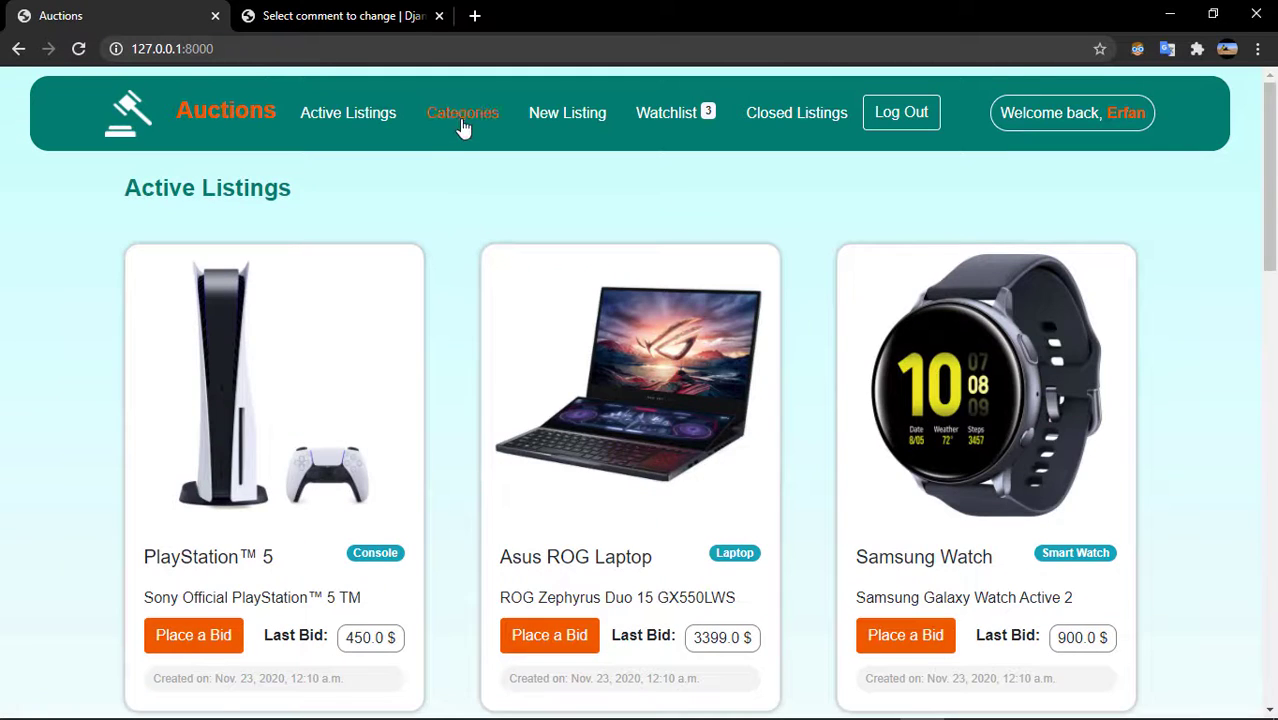
{"action": "left_click", "coordinate": [460, 118]}
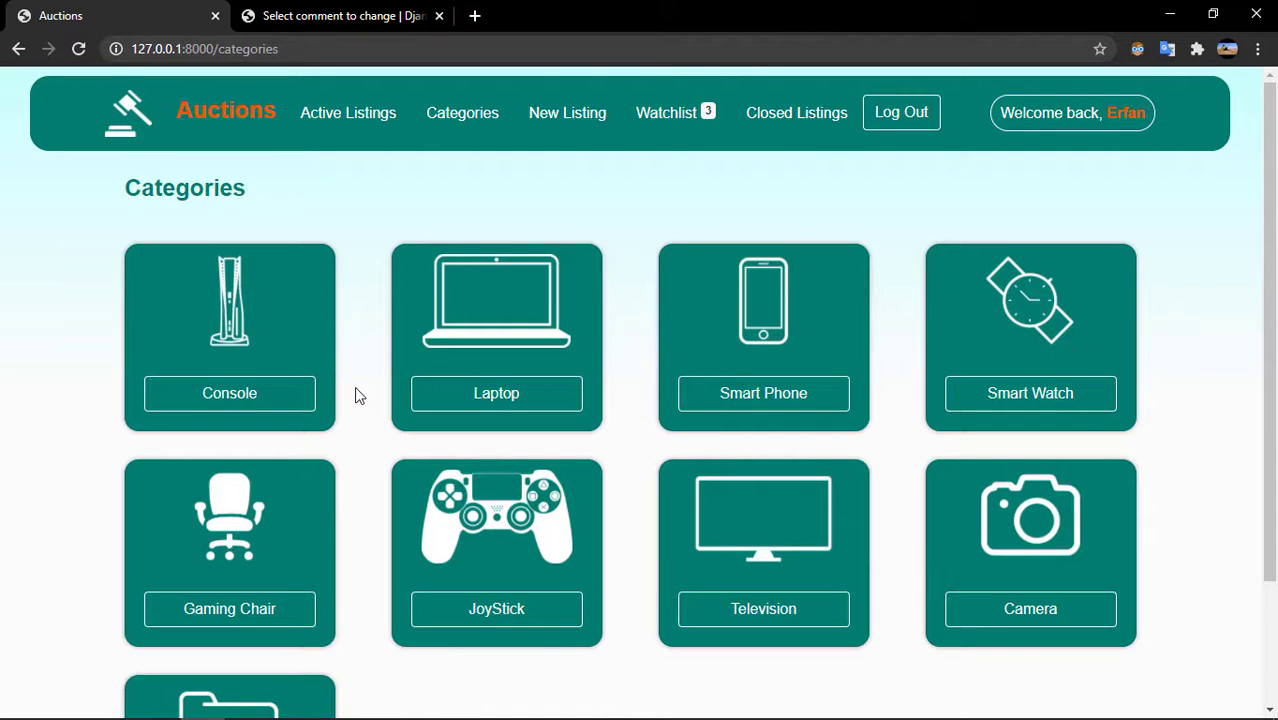
{"action": "left_click", "coordinate": [224, 404]}
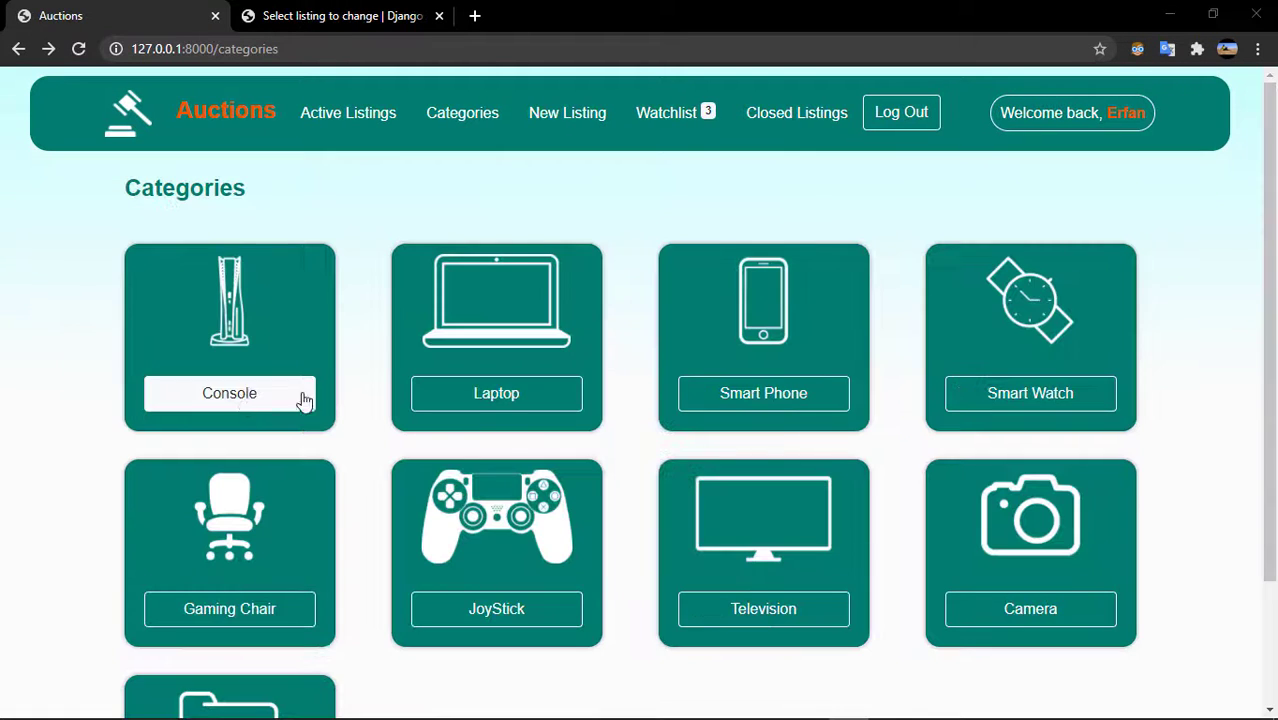
{"action": "left_click", "coordinate": [768, 400]}
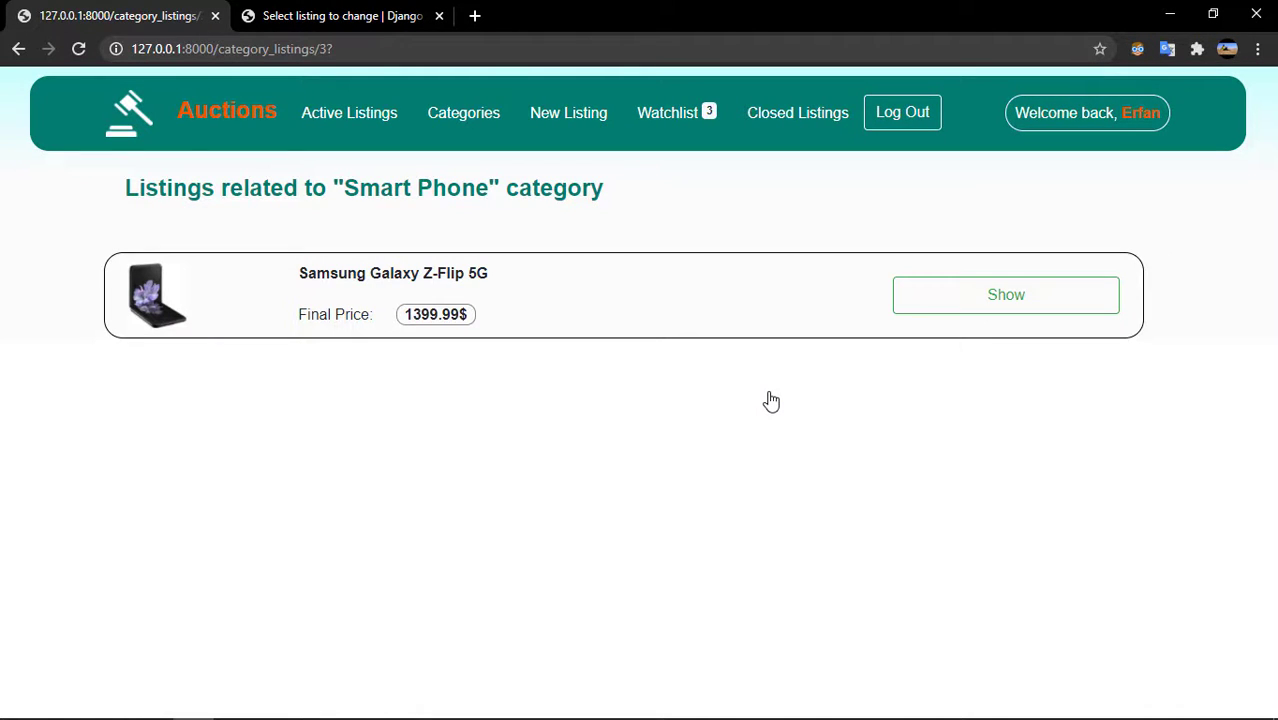
{"action": "key", "text": "alt+Left"}
{"action": "scroll", "coordinate": [750, 400], "scroll_direction": "down", "scroll_amount": 2}
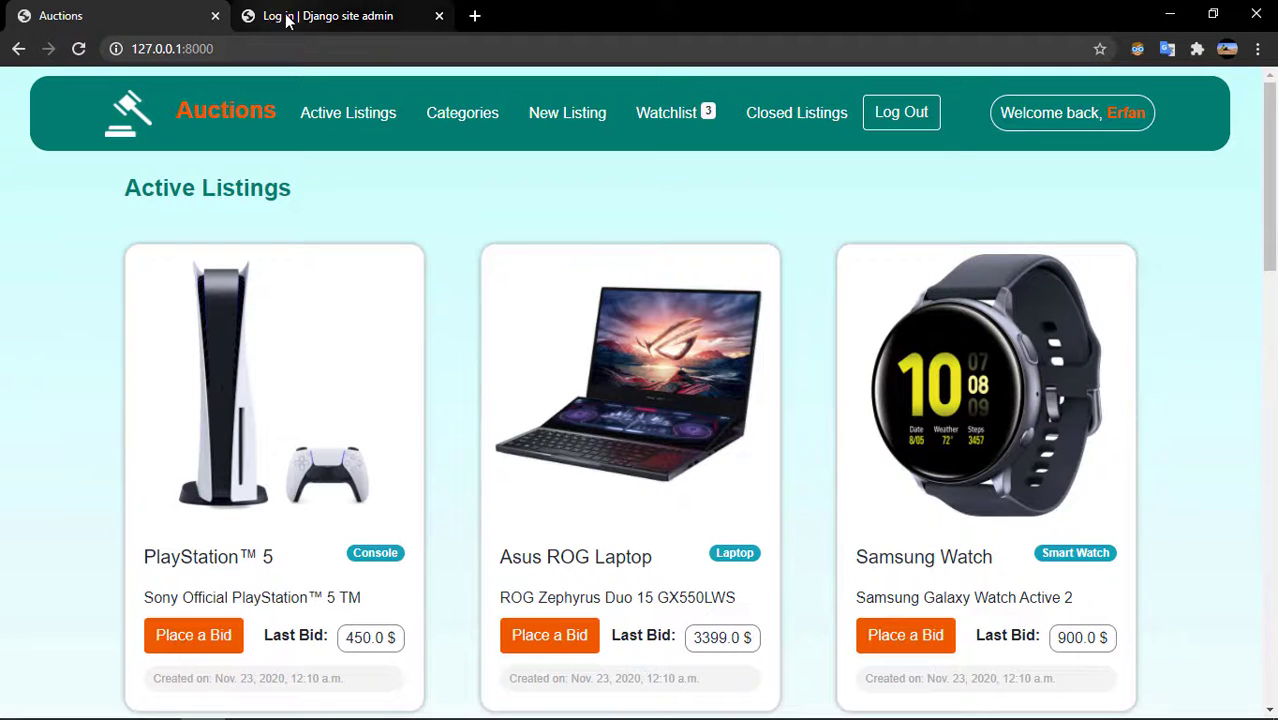
Delete the Sony PlayStation 4 listing in Django admin and confirm it's gone from Auctions.
{"action": "left_click", "coordinate": [293, 22]}
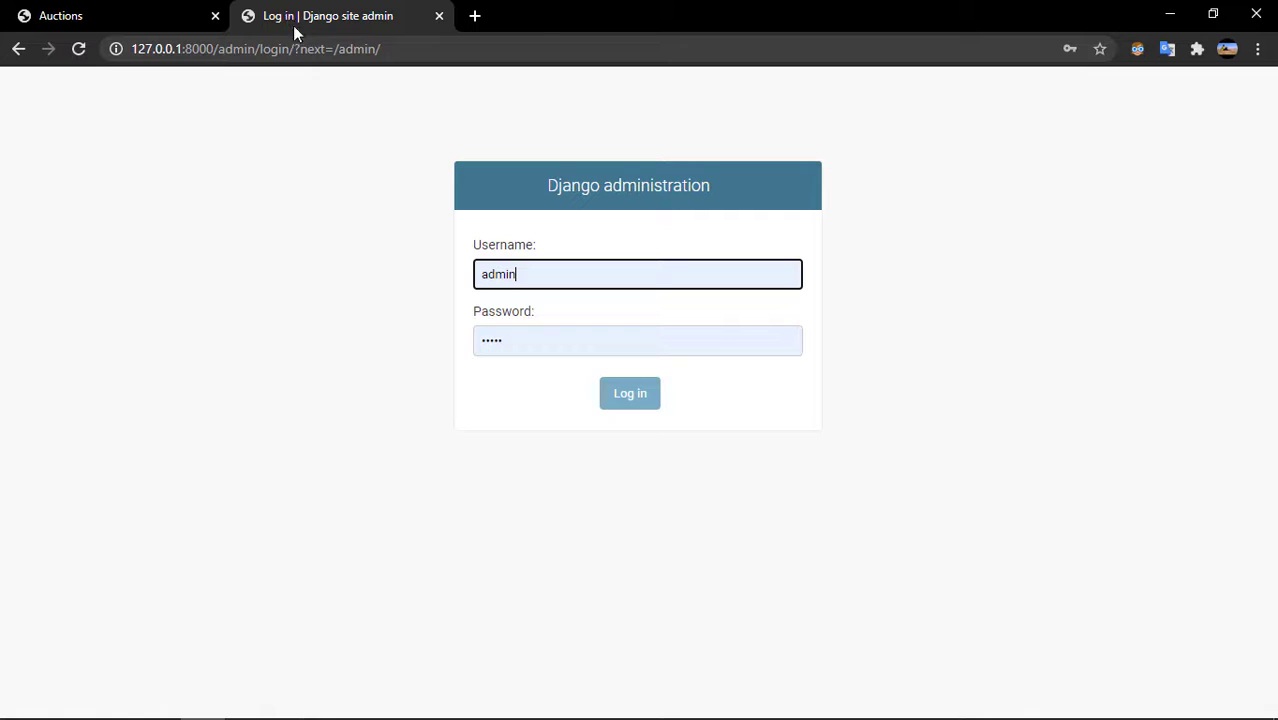
{"action": "left_click", "coordinate": [626, 400]}
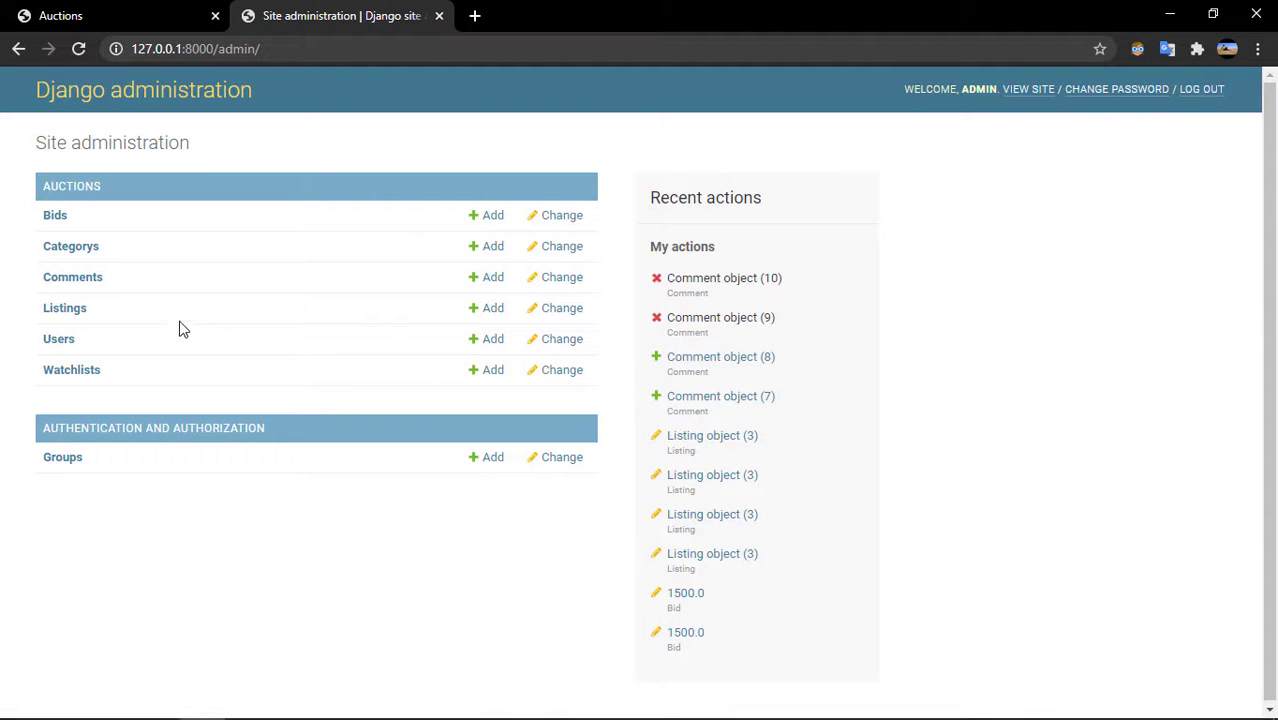
{"action": "left_click", "coordinate": [66, 310]}
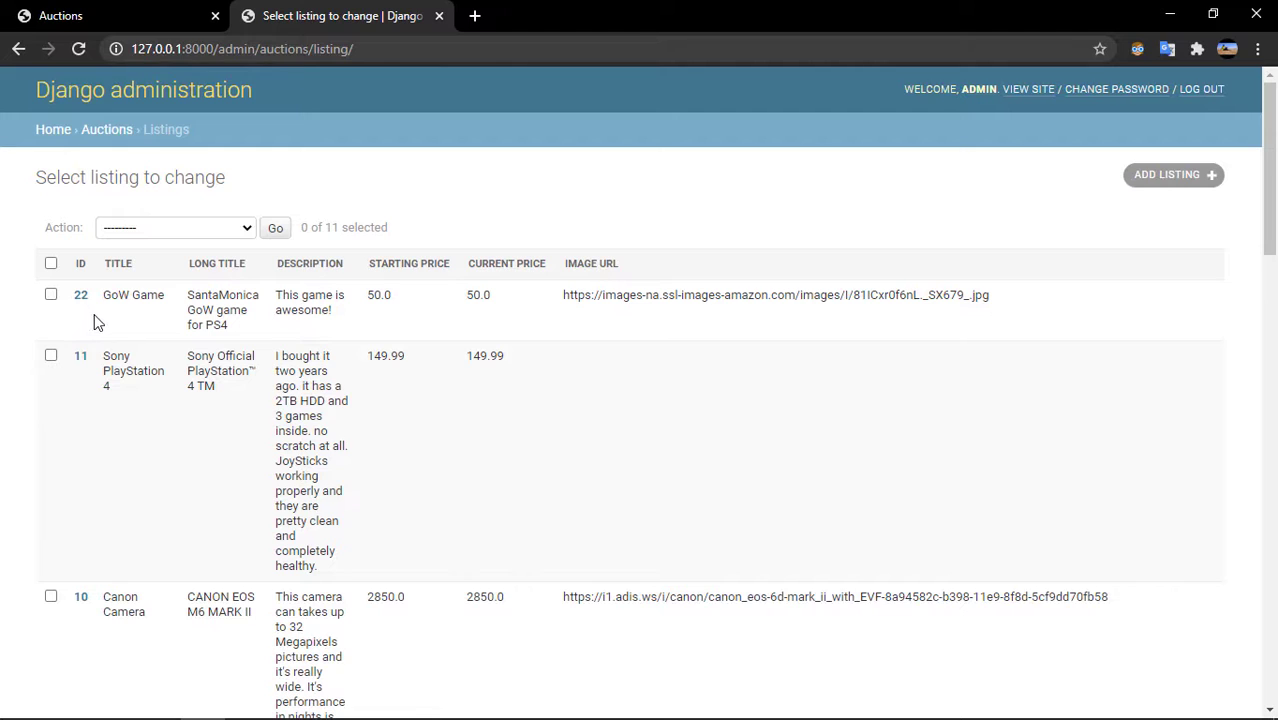
{"action": "left_click", "coordinate": [51, 357]}
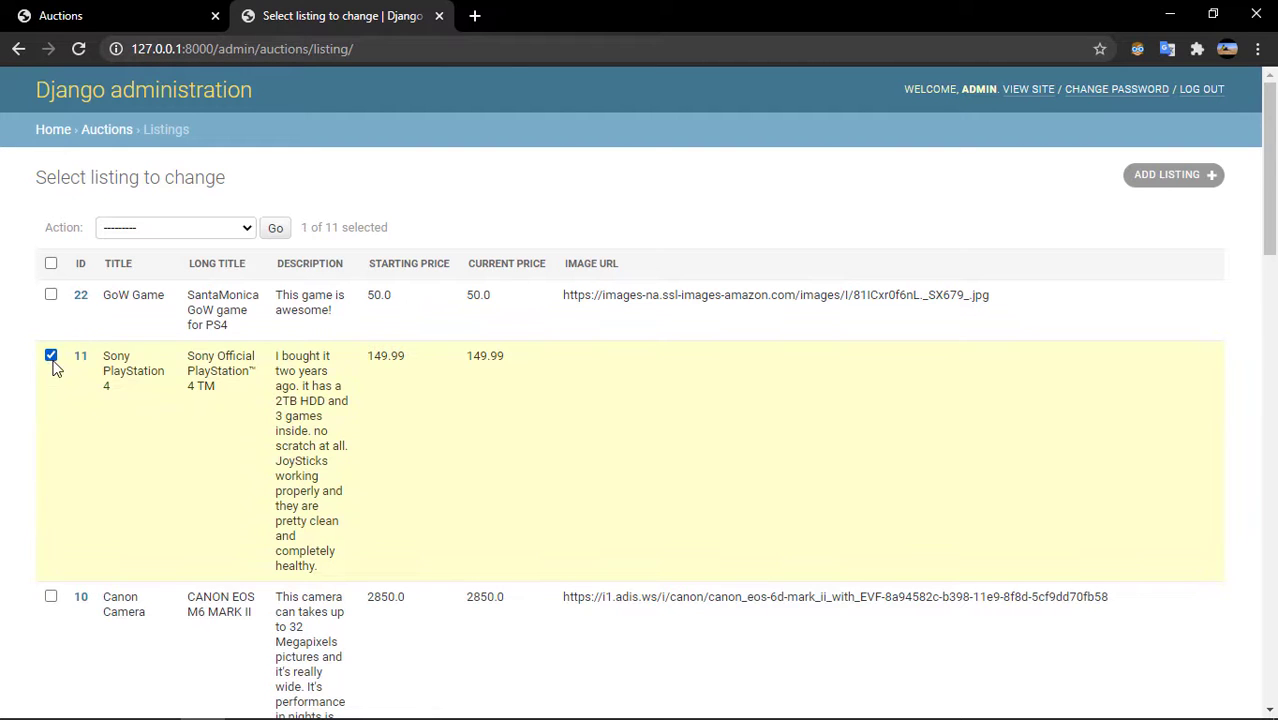
{"action": "left_click", "coordinate": [208, 230]}
{"action": "left_click", "coordinate": [198, 264]}
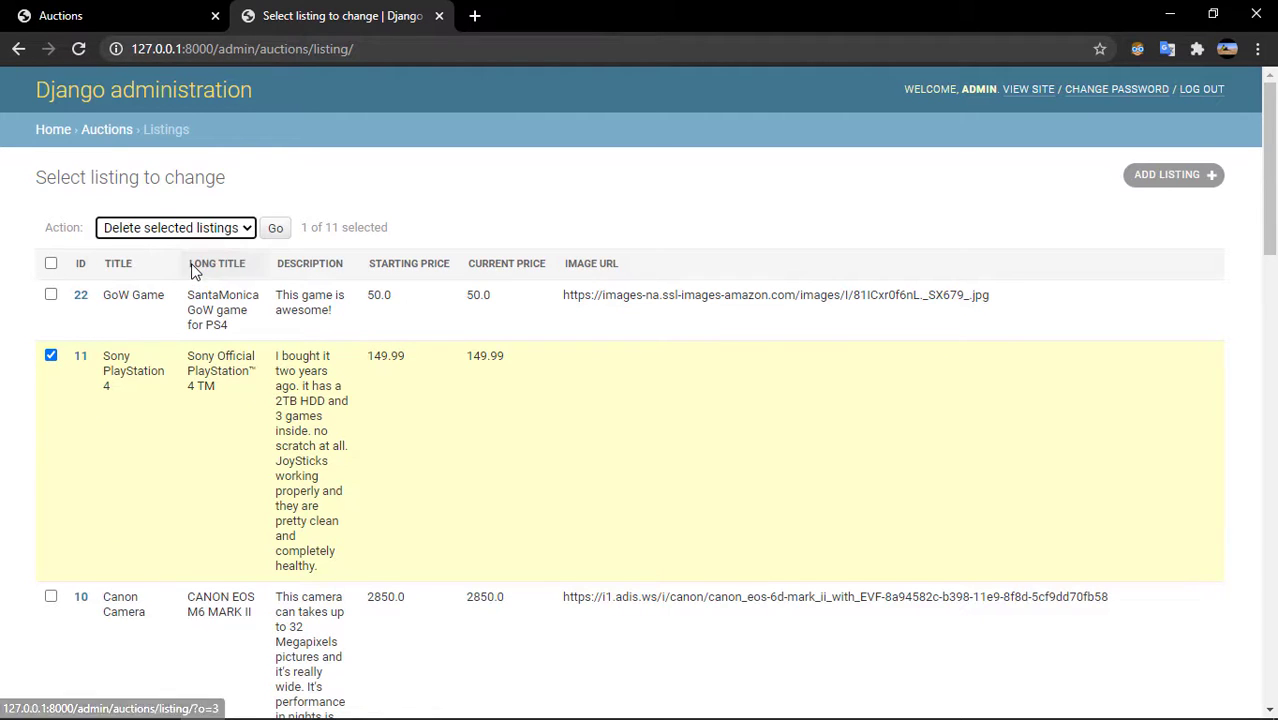
{"action": "left_click", "coordinate": [275, 228]}
{"action": "left_click", "coordinate": [121, 370]}
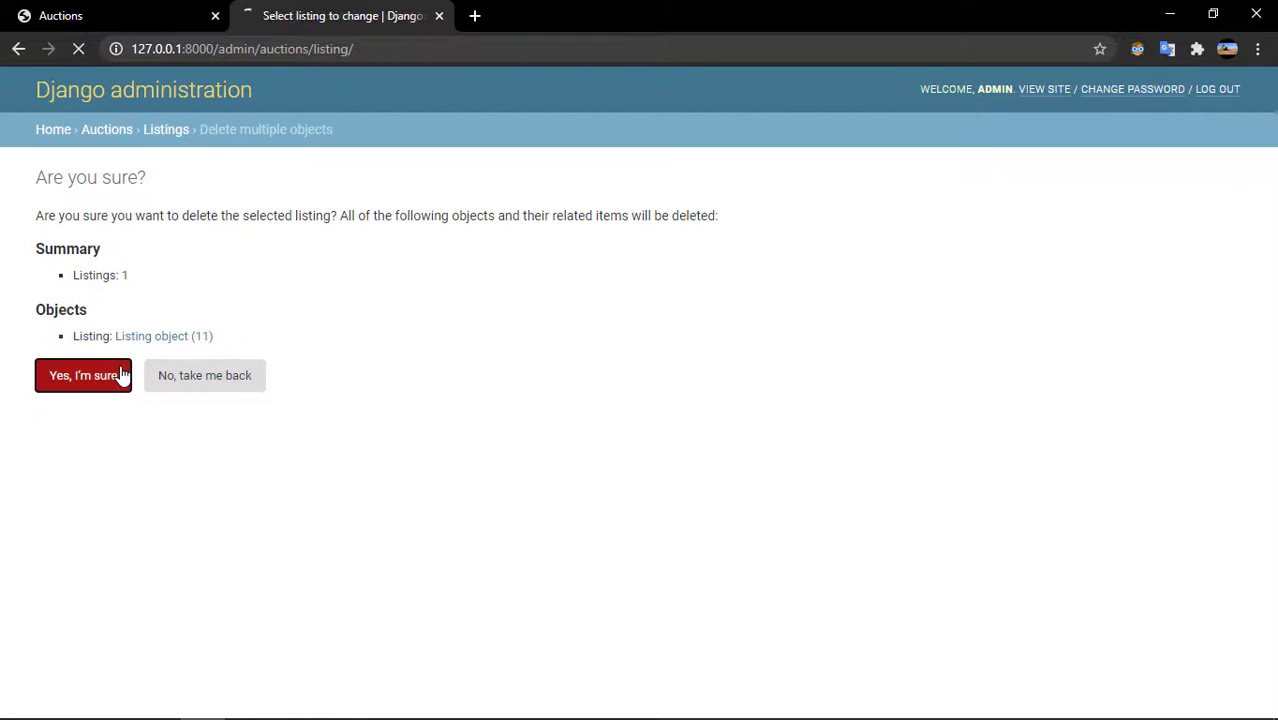
{"action": "left_click", "coordinate": [87, 8]}
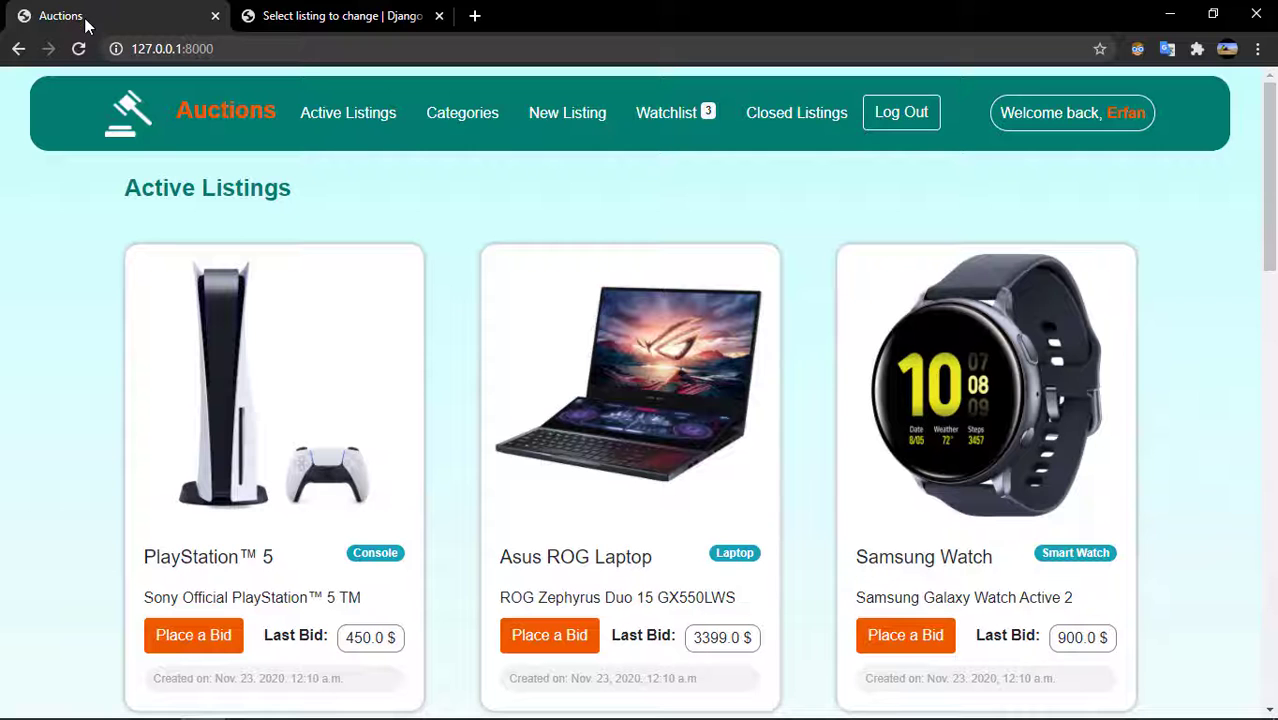
{"action": "left_click", "coordinate": [80, 49]}
{"action": "scroll", "coordinate": [451, 437], "scroll_direction": "down", "scroll_amount": 10}
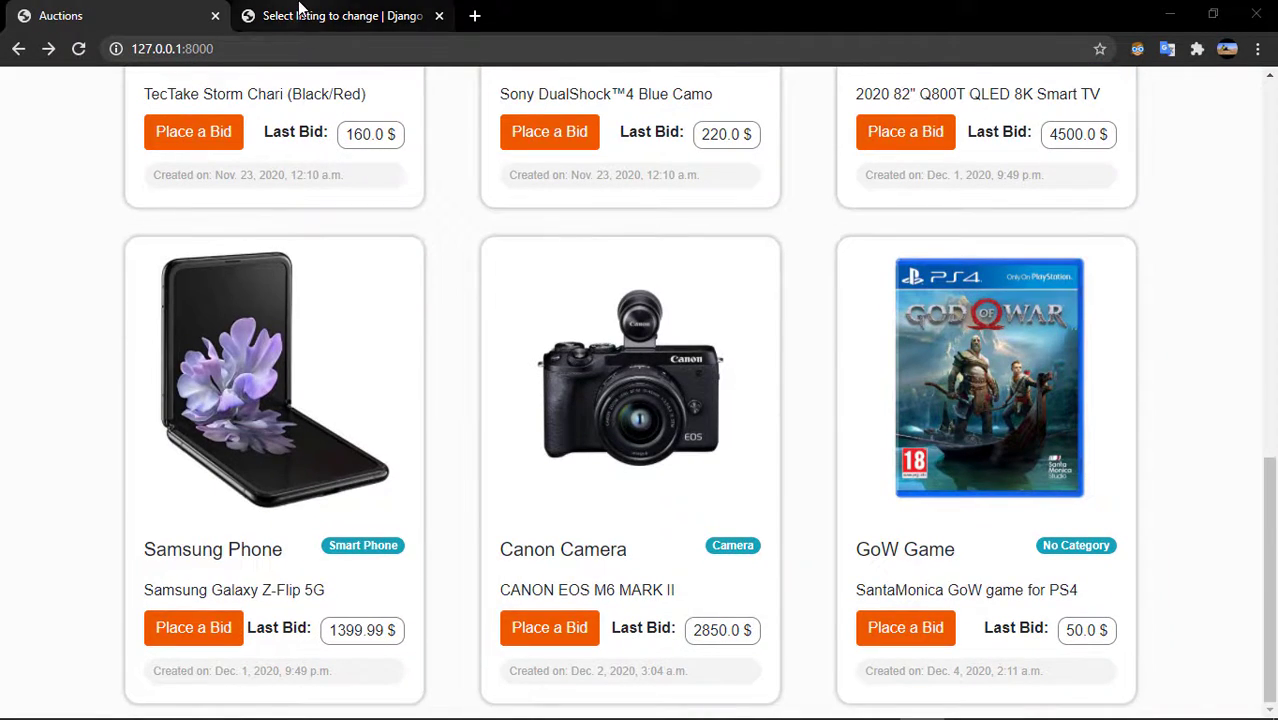
Append 'awesome!' to the Canon Camera listing's description in admin and save it.
{"action": "left_click", "coordinate": [338, 16]}
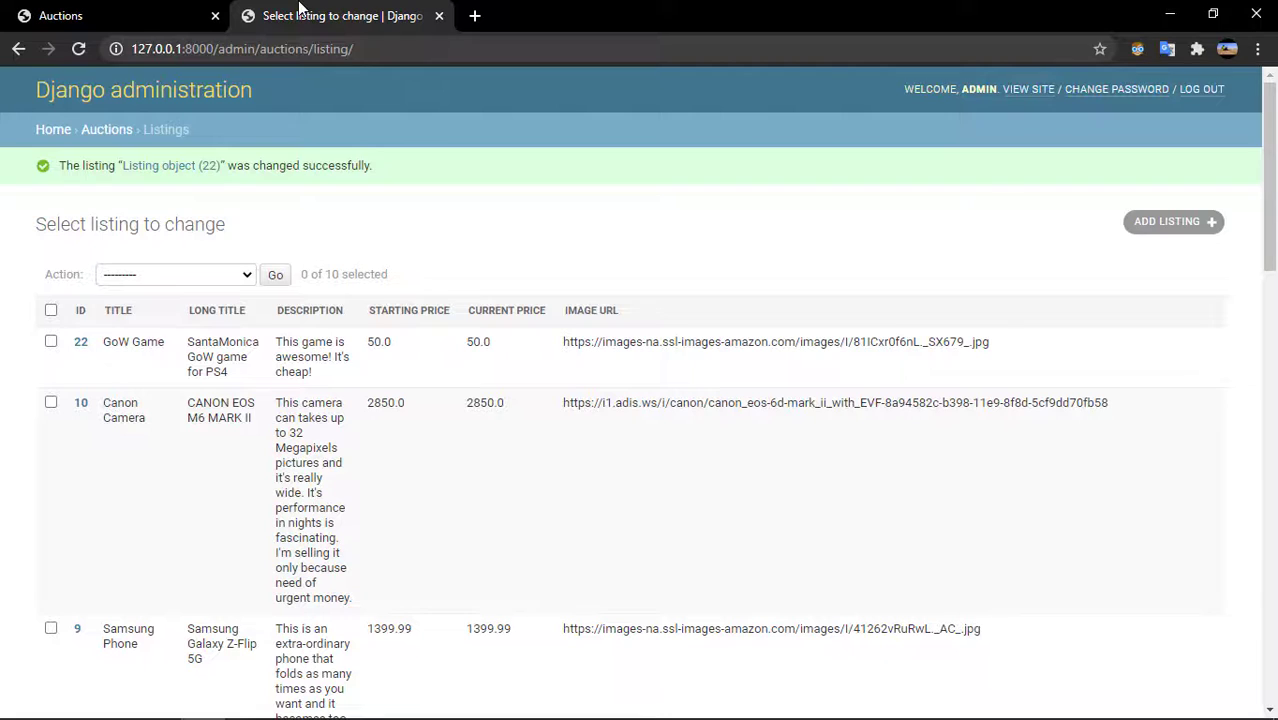
{"action": "left_click", "coordinate": [80, 404]}
{"action": "left_click", "coordinate": [621, 343]}
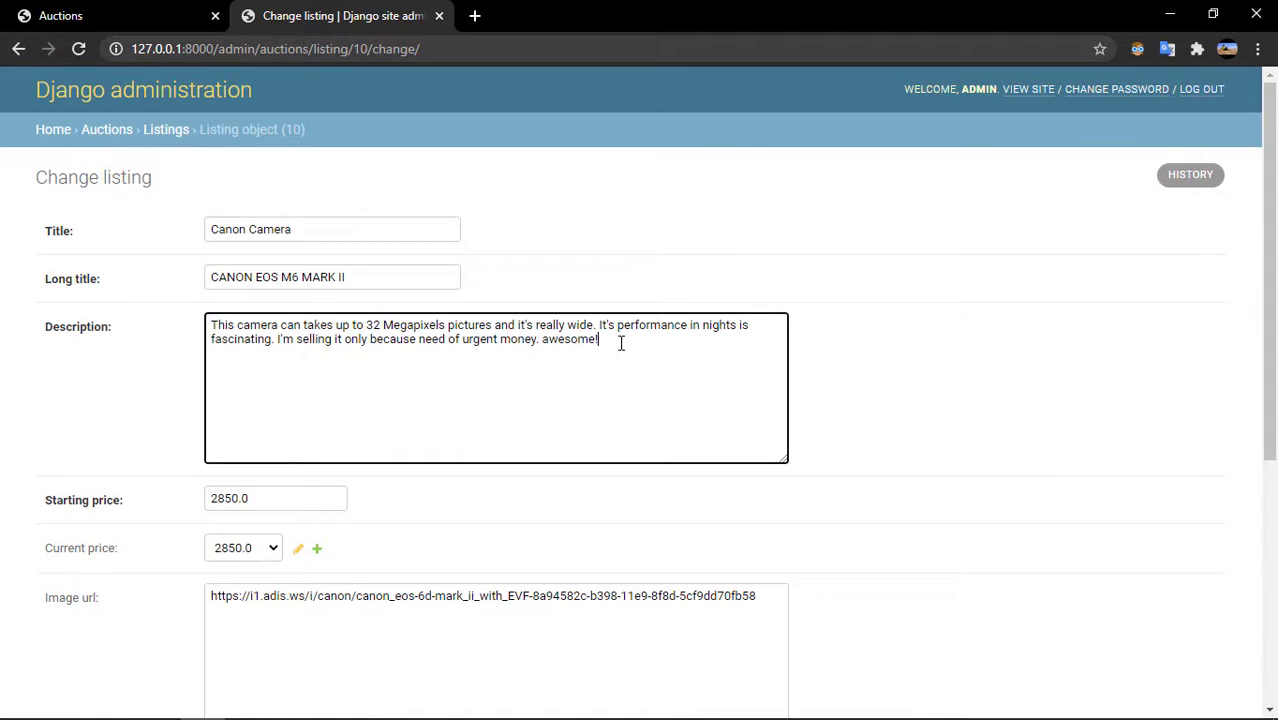
{"action": "scroll", "coordinate": [861, 382], "scroll_direction": "down", "scroll_amount": 5}
{"action": "left_click", "coordinate": [1181, 640]}
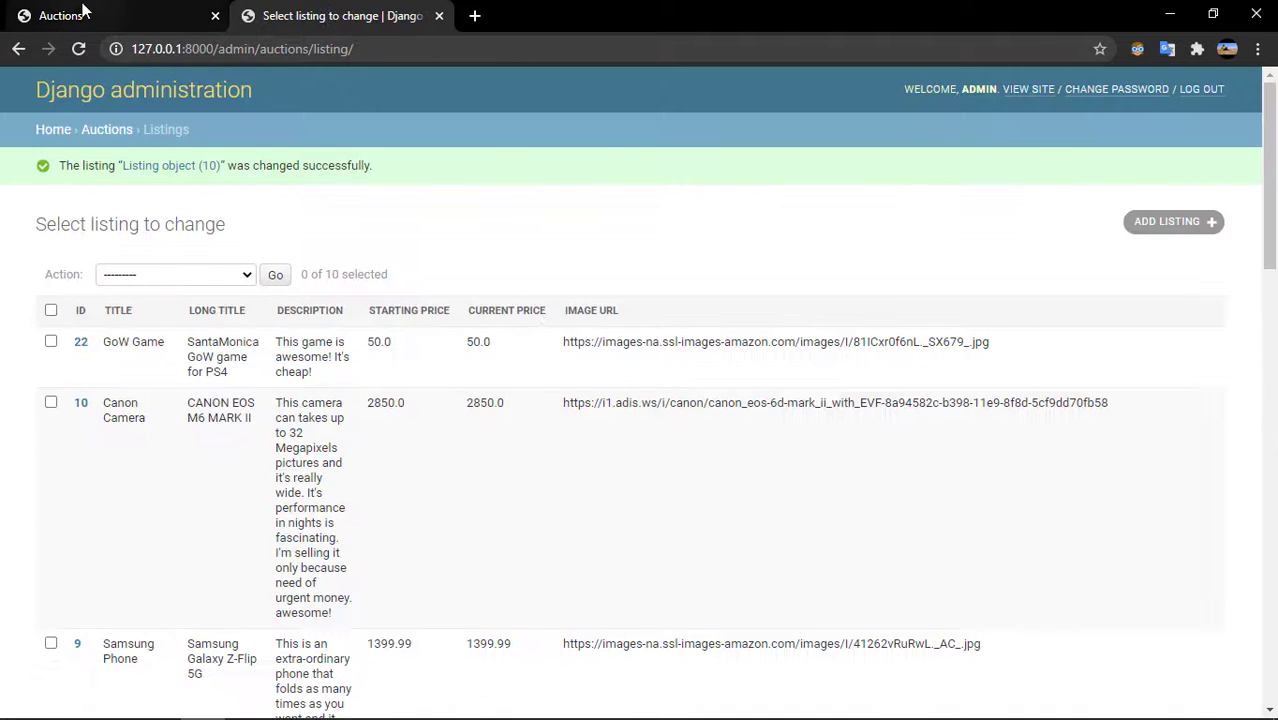
{"action": "left_click", "coordinate": [84, 12]}
{"action": "scroll", "coordinate": [850, 288], "scroll_direction": "up", "scroll_amount": 10}
Log the admin account out and sign back in as the regular user via a saved login.
{"action": "left_click", "coordinate": [891, 126]}
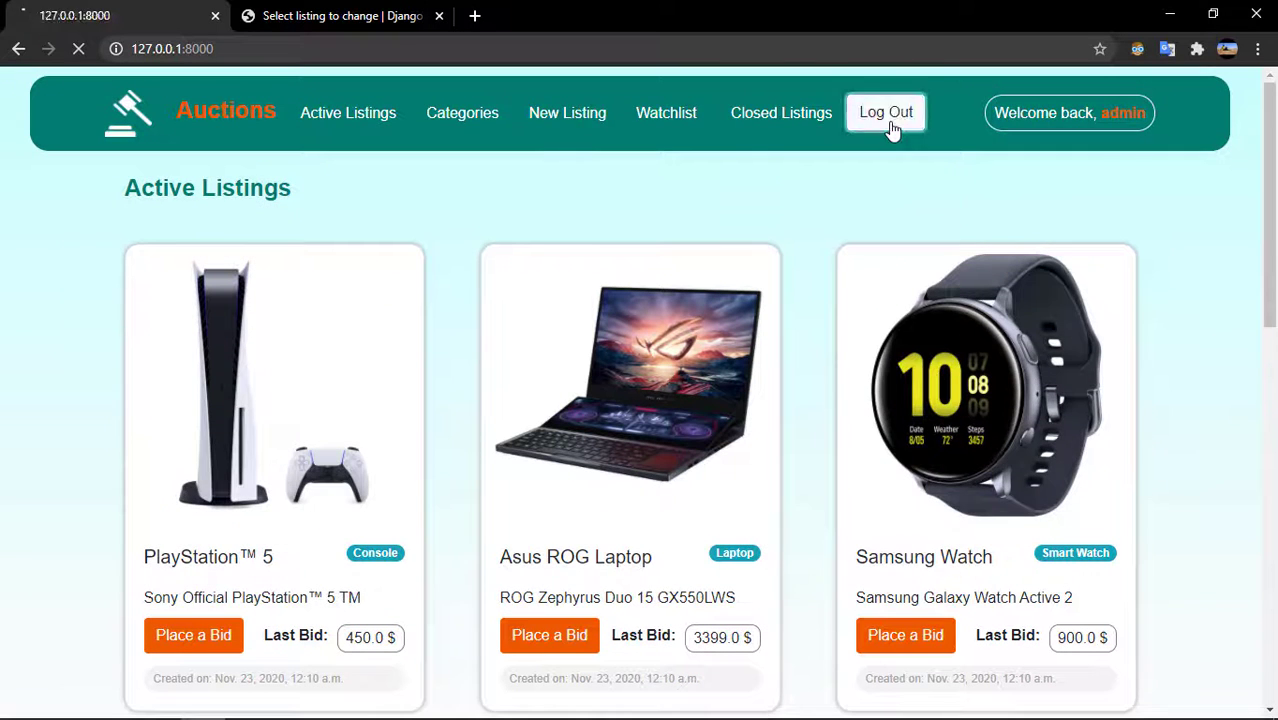
{"action": "left_click", "coordinate": [1036, 114]}
{"action": "left_click", "coordinate": [573, 287]}
{"action": "type", "text": "admin"}
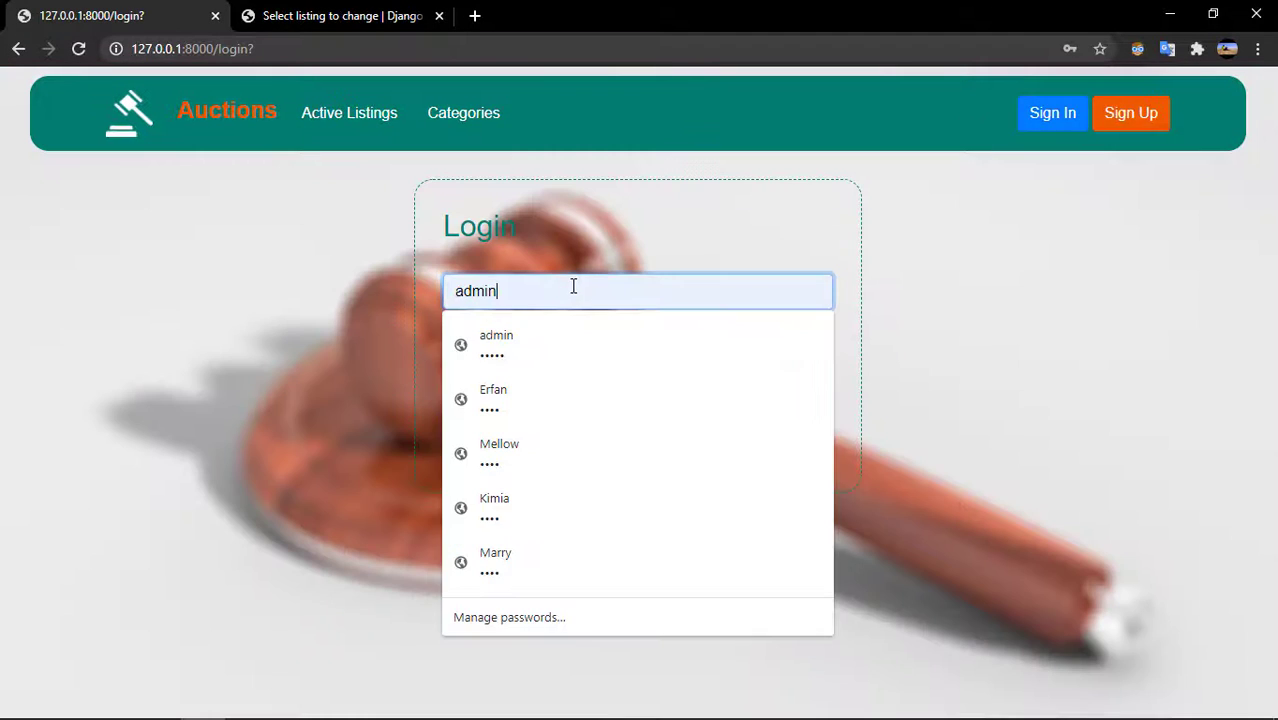
{"action": "left_click", "coordinate": [521, 392]}
{"action": "left_click", "coordinate": [485, 393]}
Open the Canon Camera listing and highlight 'awesome!' in its description.
{"action": "scroll", "coordinate": [731, 429], "scroll_direction": "down", "scroll_amount": 5}
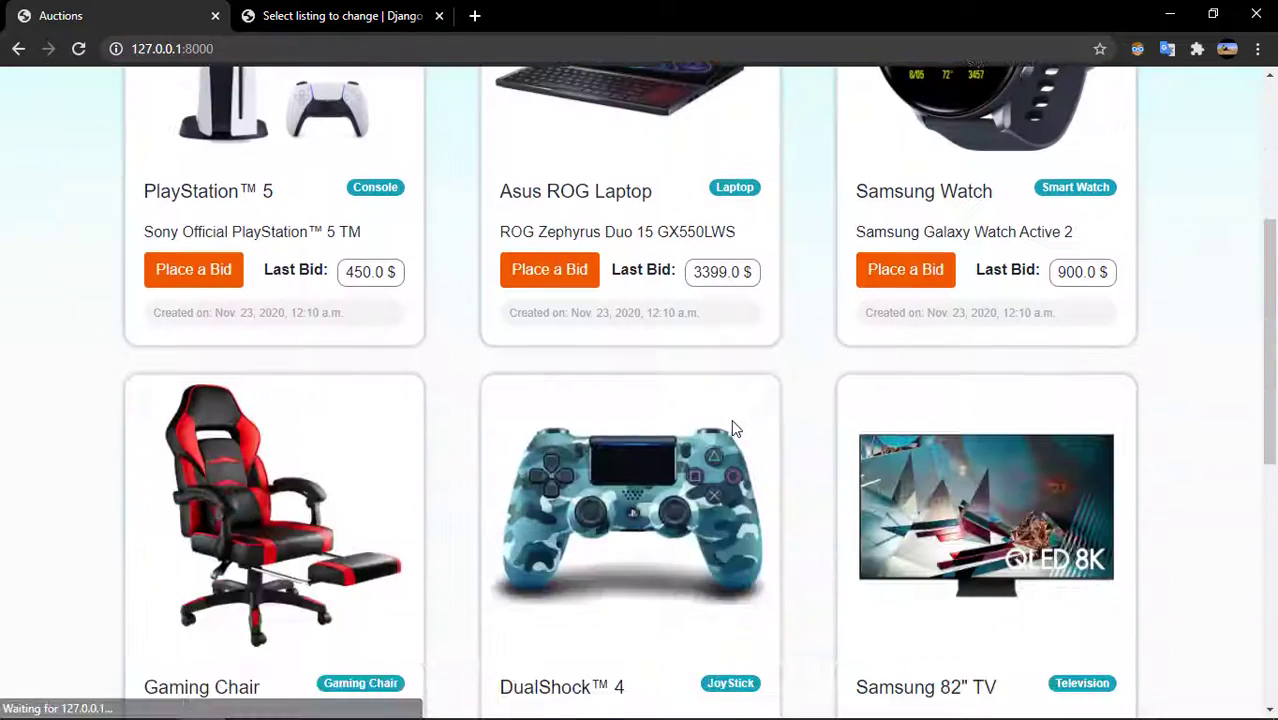
{"action": "scroll", "coordinate": [733, 428], "scroll_direction": "down", "scroll_amount": 6}
{"action": "left_click", "coordinate": [550, 620]}
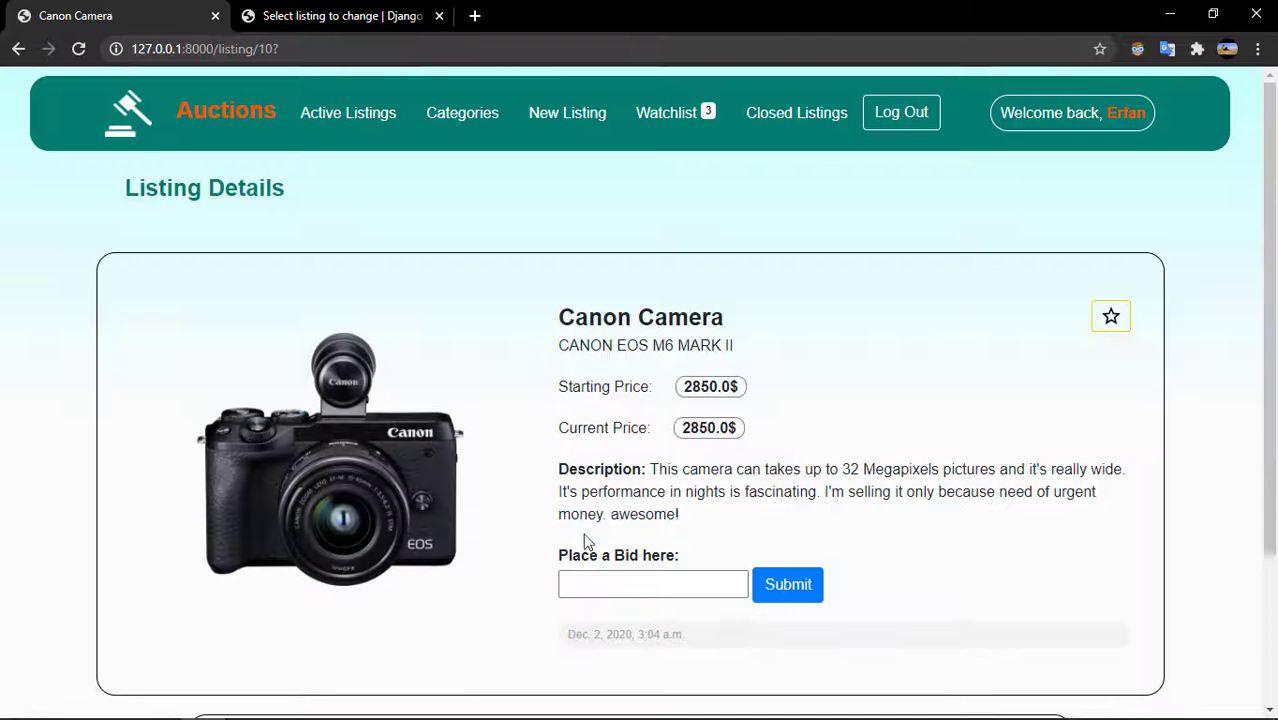
{"action": "left_click_drag", "start_coordinate": [682, 519], "coordinate": [605, 516]}
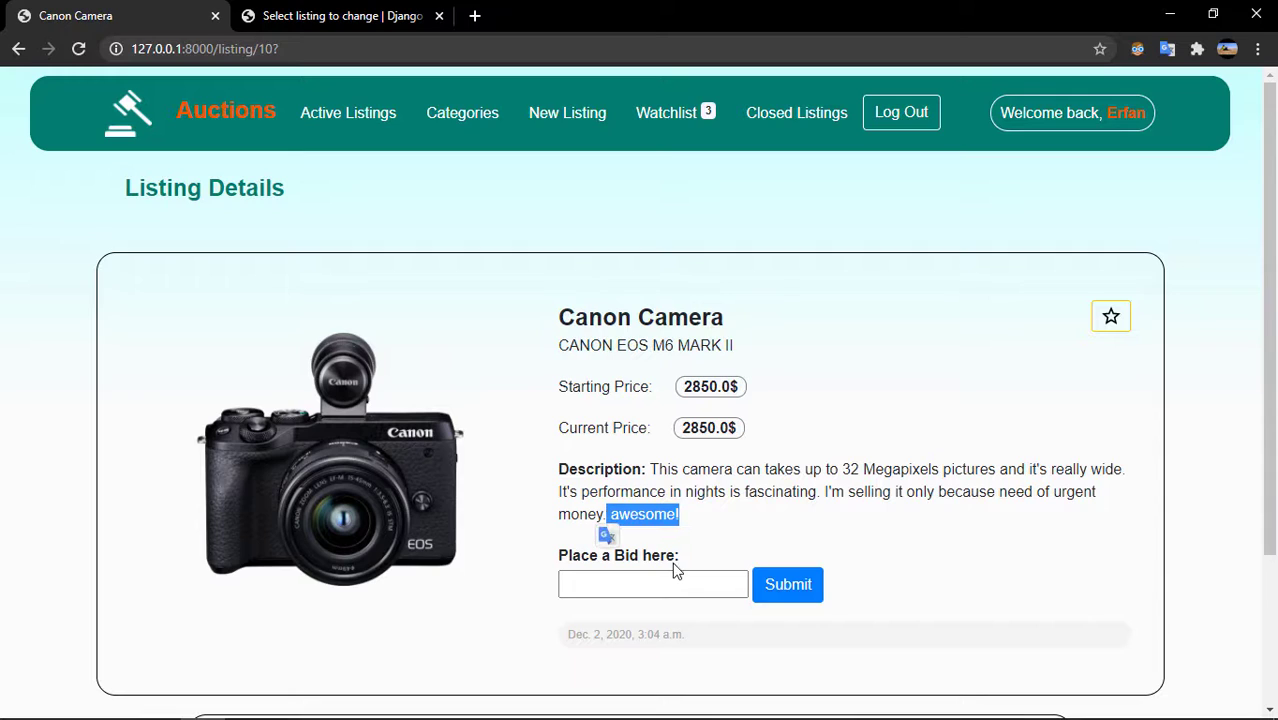